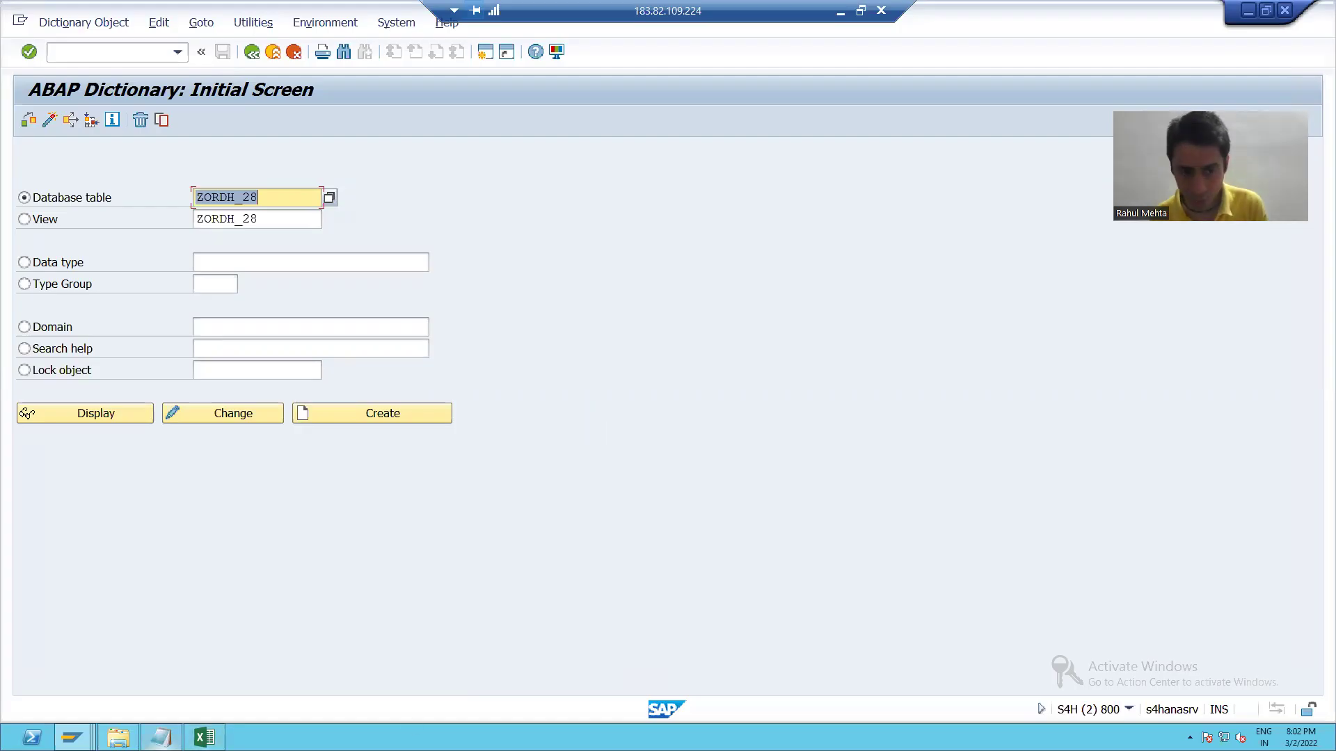
Step: Open database table ZORDH_28 in change mode from the ABAP Dictionary screen
click(161, 738)
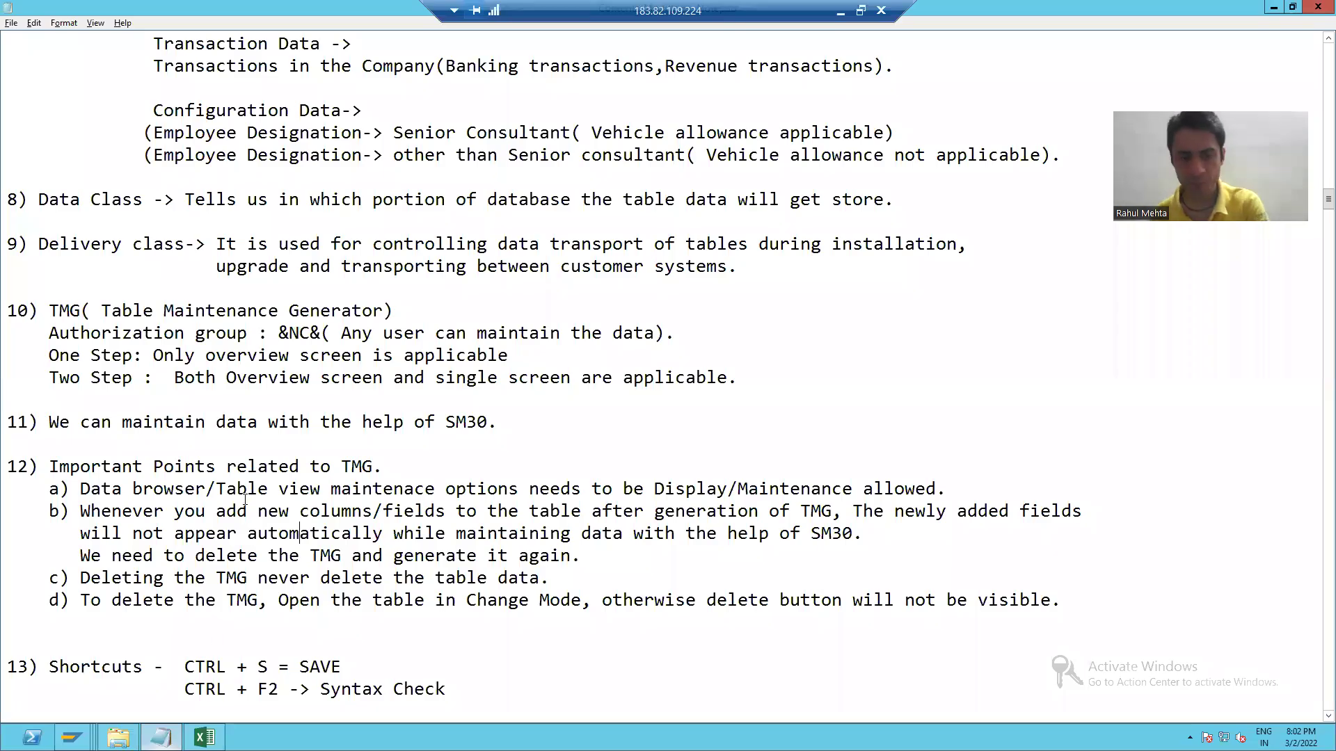
key(alt+Tab)
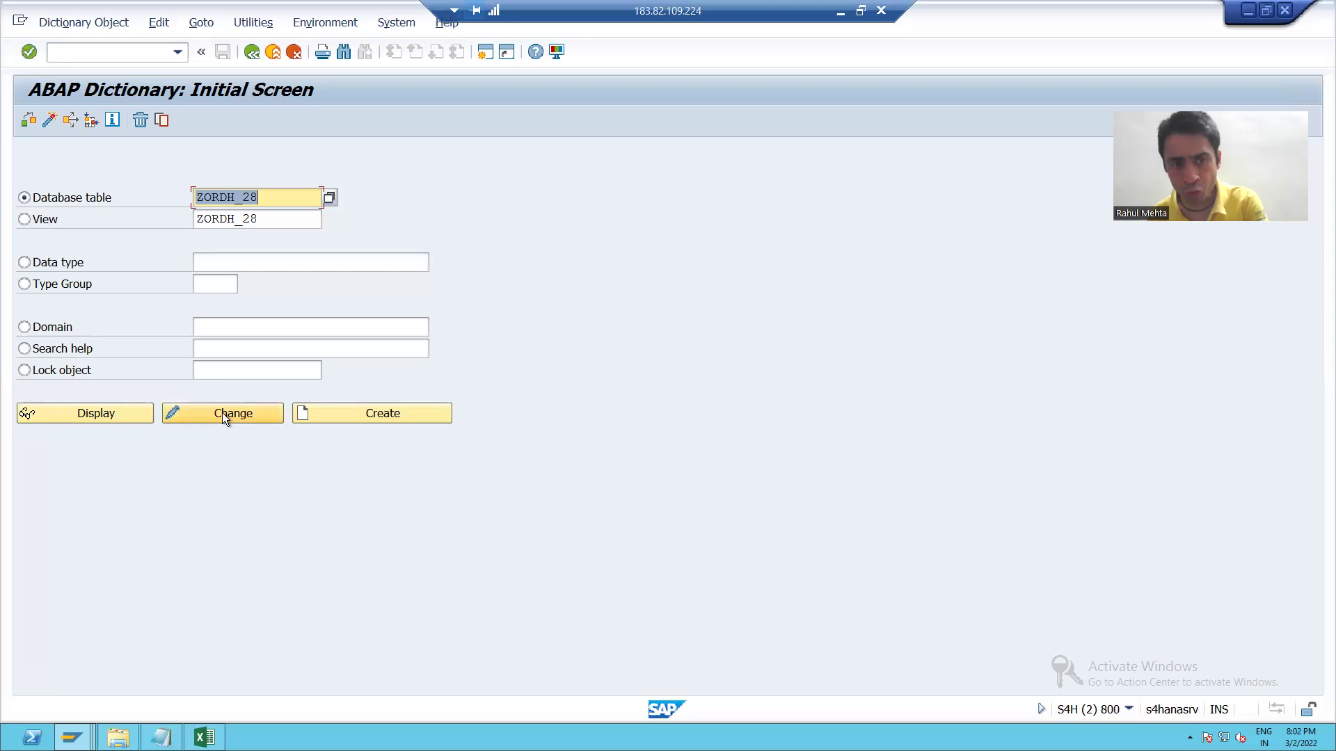
click(223, 412)
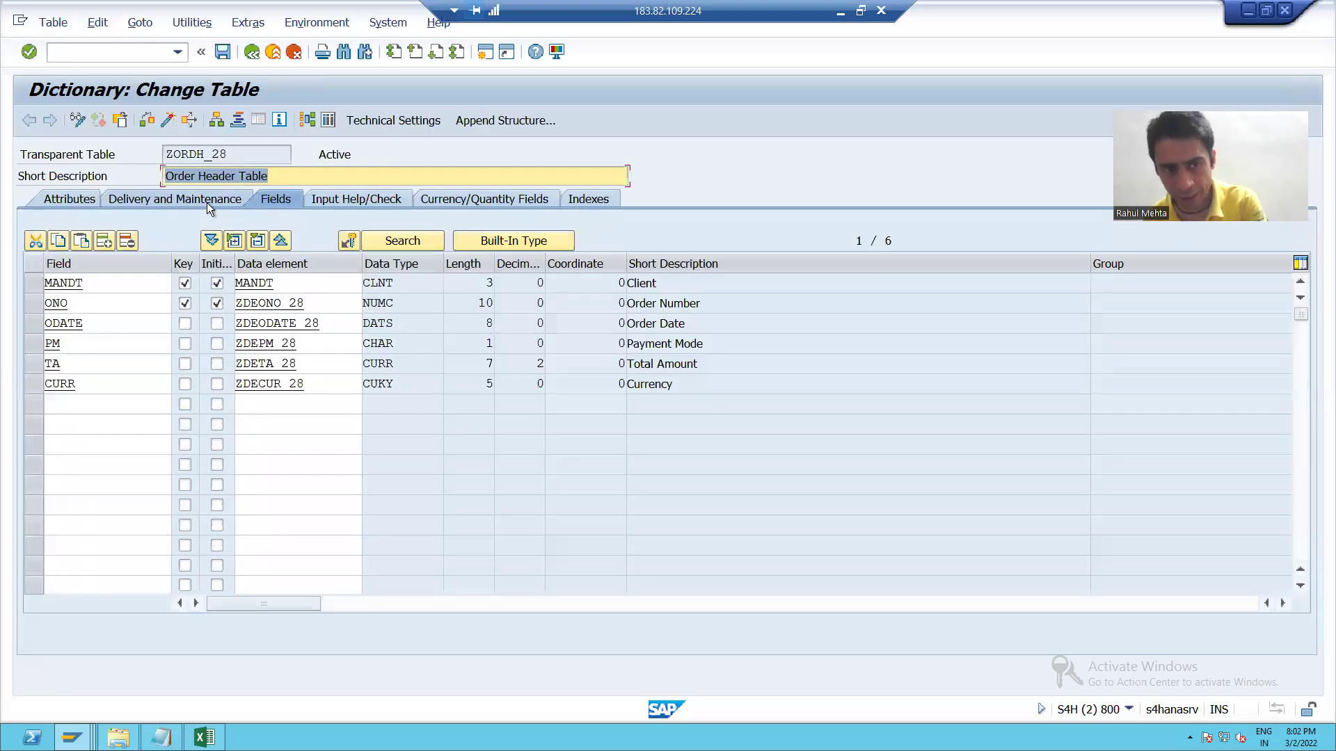
Step: Confirm ZORDH_28's Data Browser/Table View Editing stays Display/Maintenance Allowed on Delivery and Maintenance
click(207, 203)
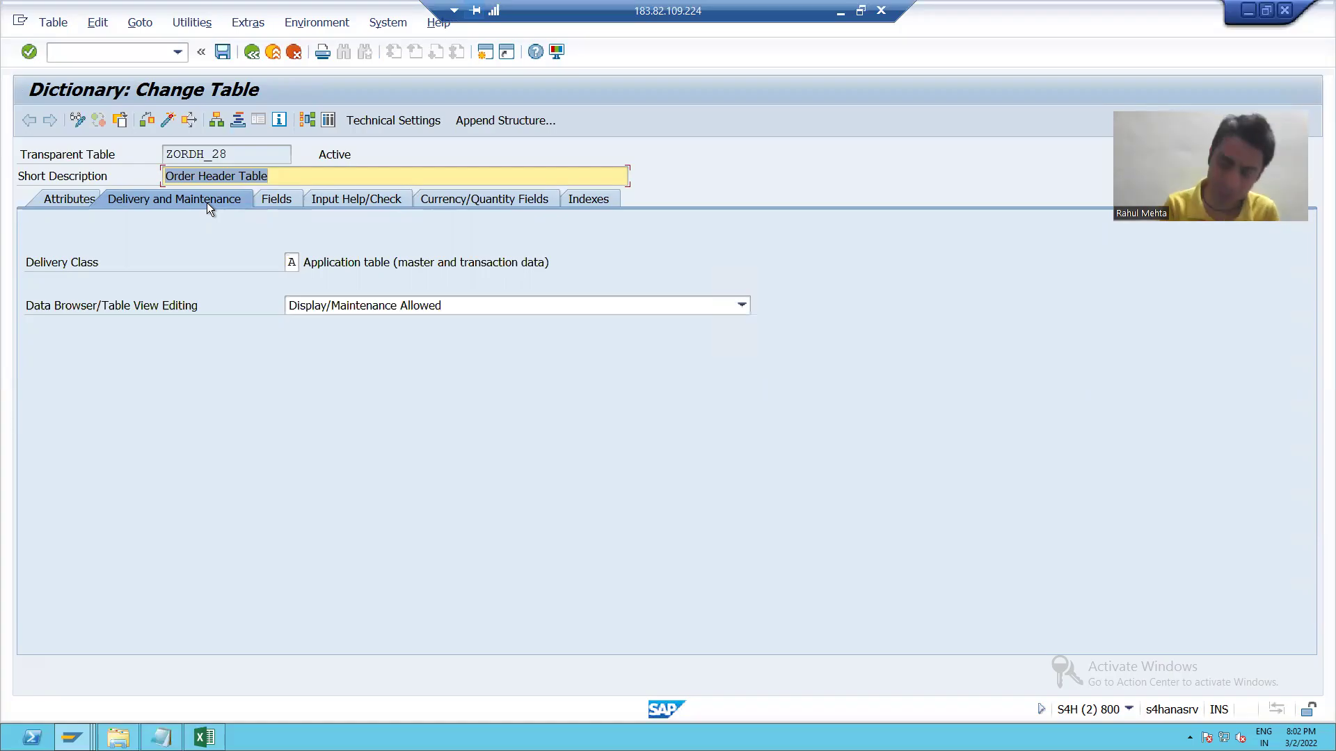
click(361, 305)
click(362, 339)
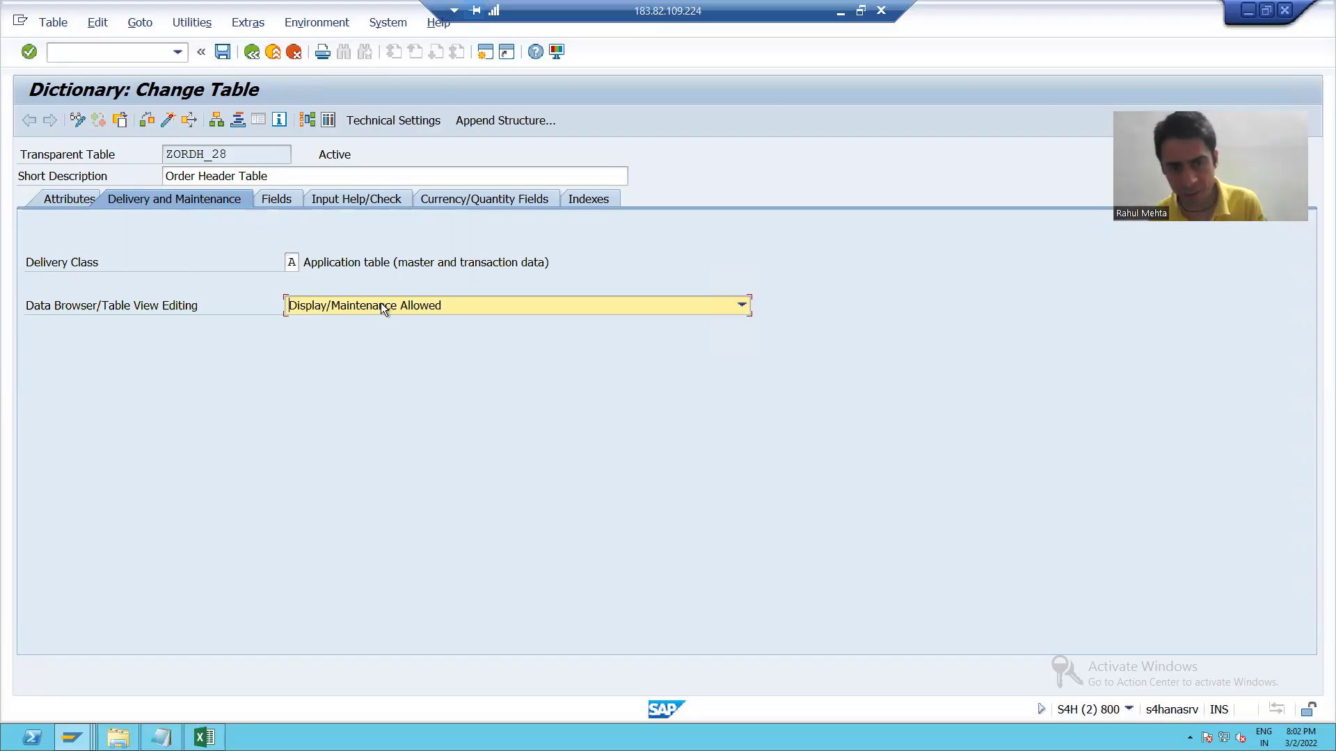
click(382, 299)
click(383, 337)
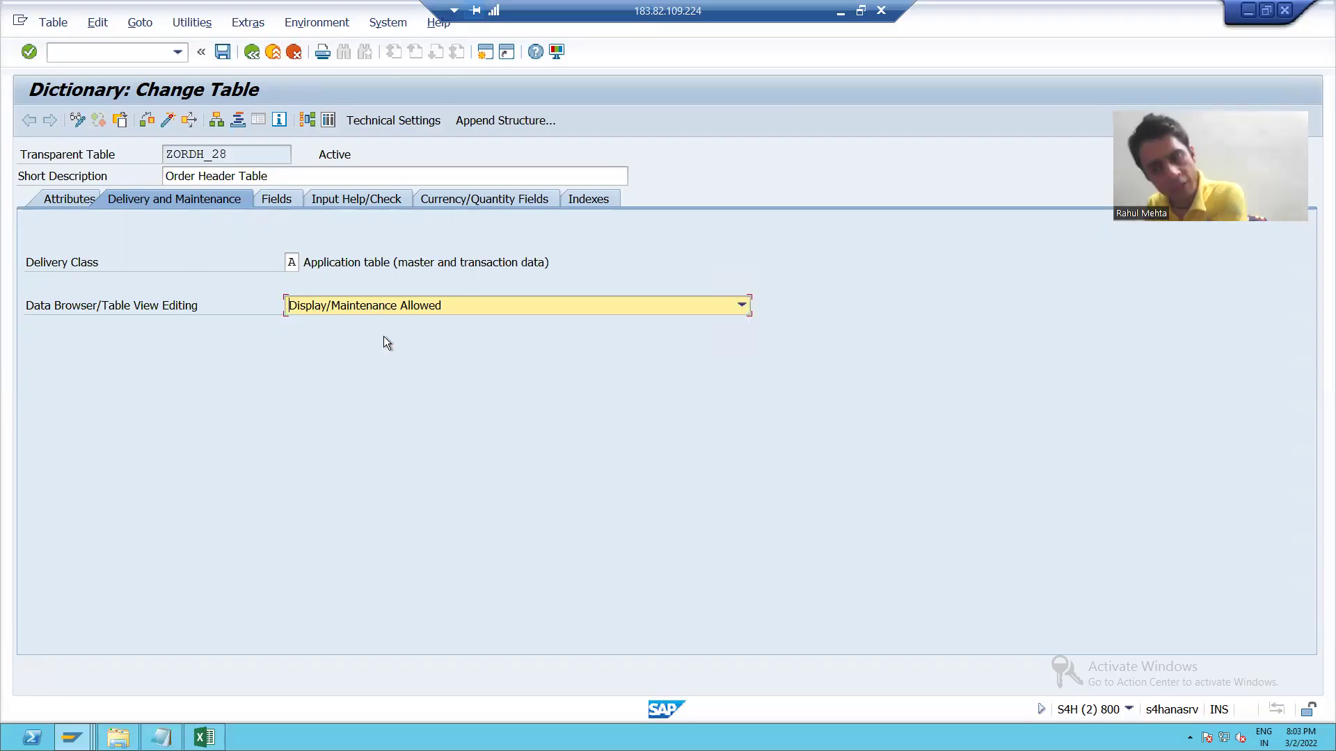
click(411, 310)
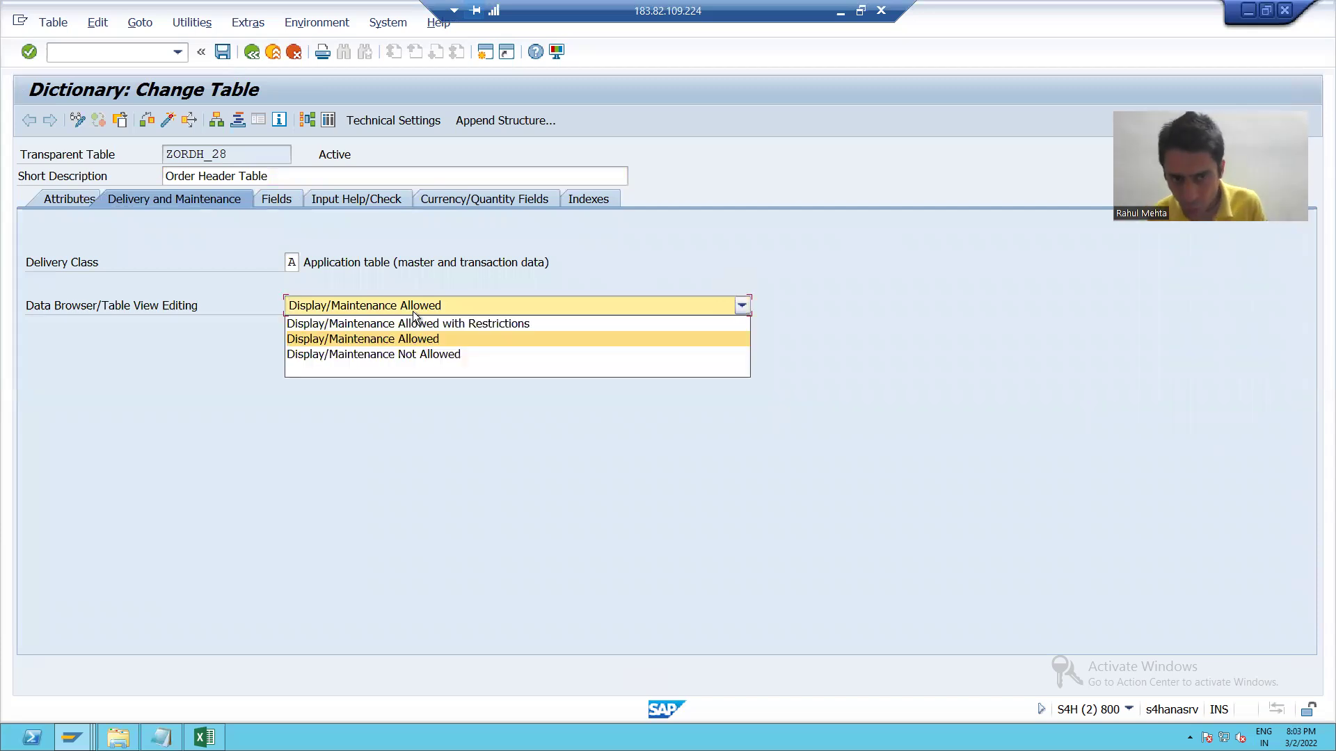
click(402, 344)
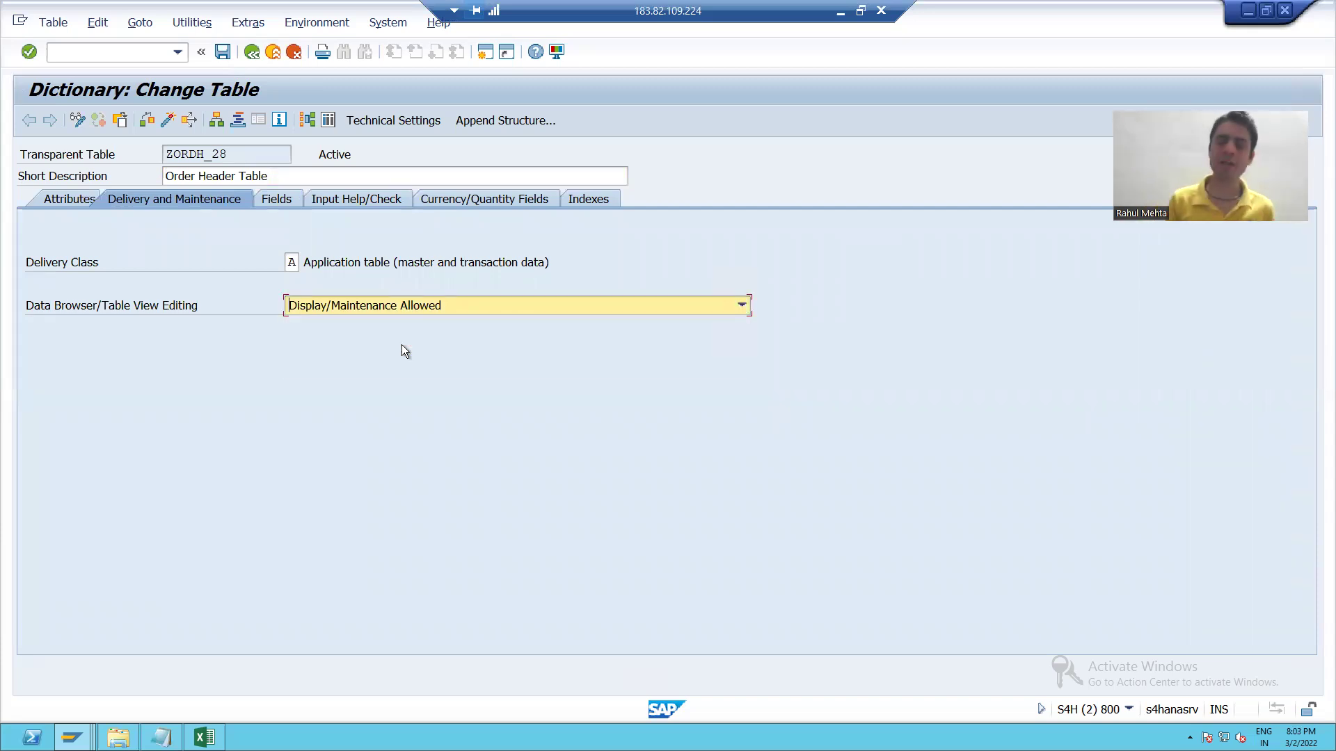
click(371, 299)
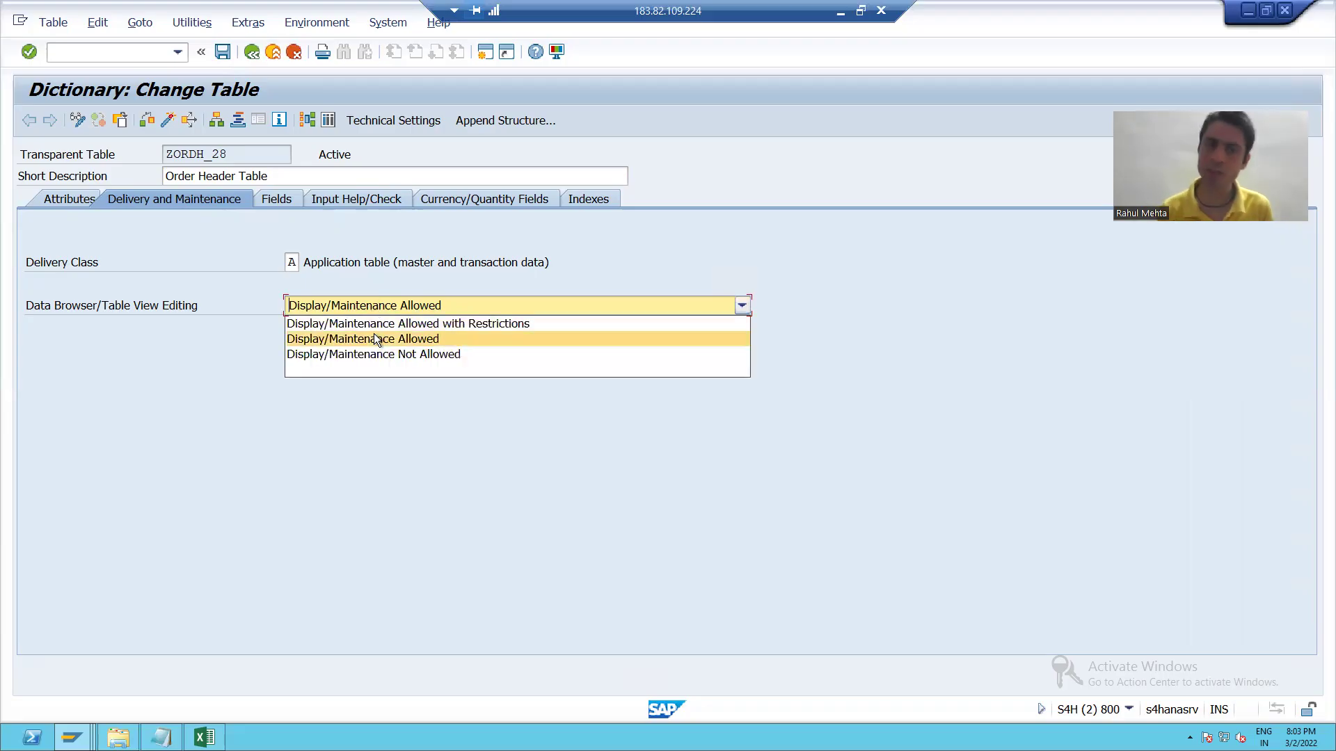
click(375, 335)
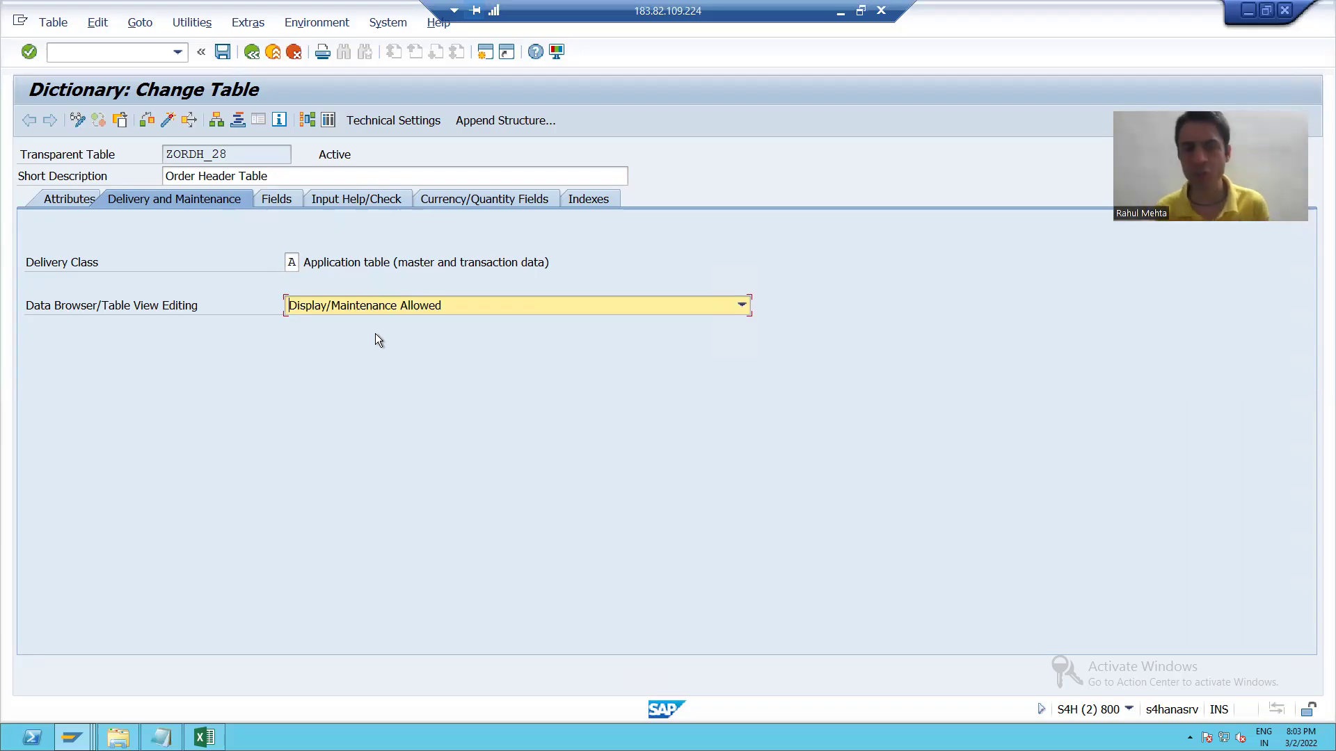
click(386, 308)
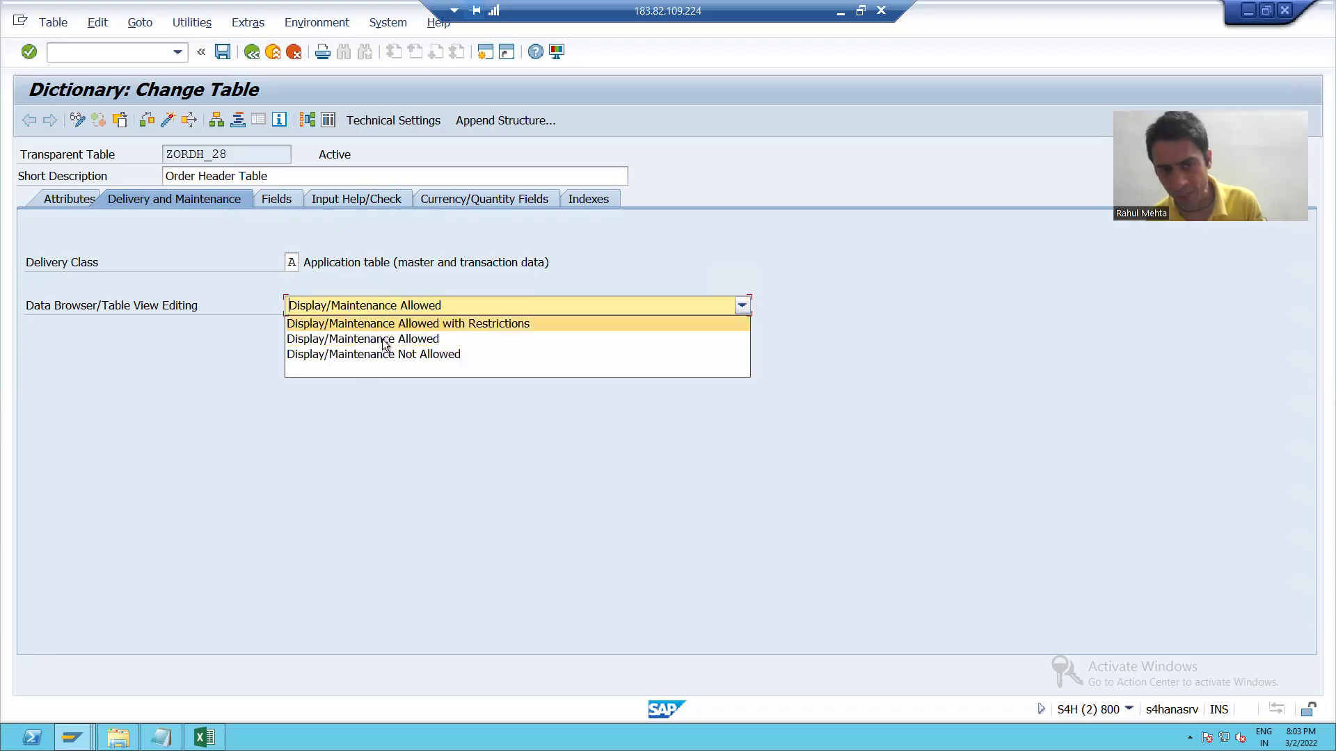
click(382, 338)
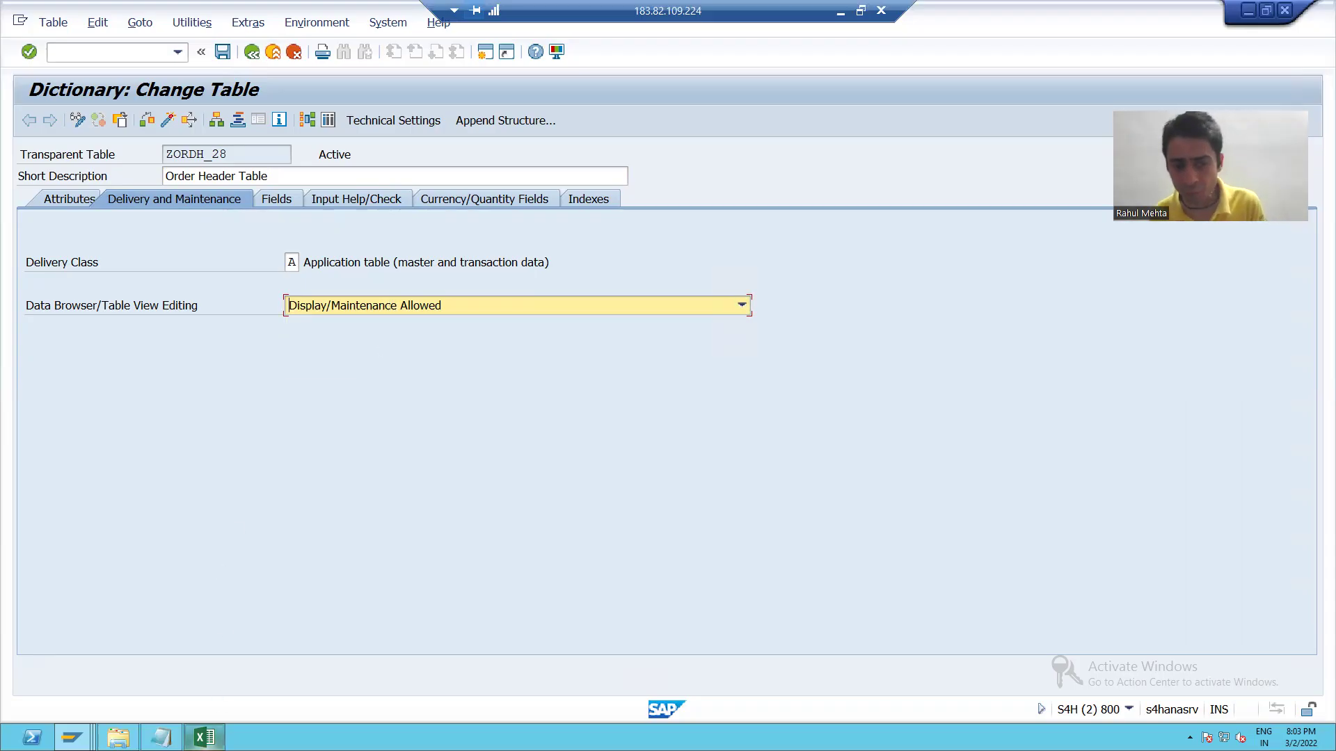
click(170, 734)
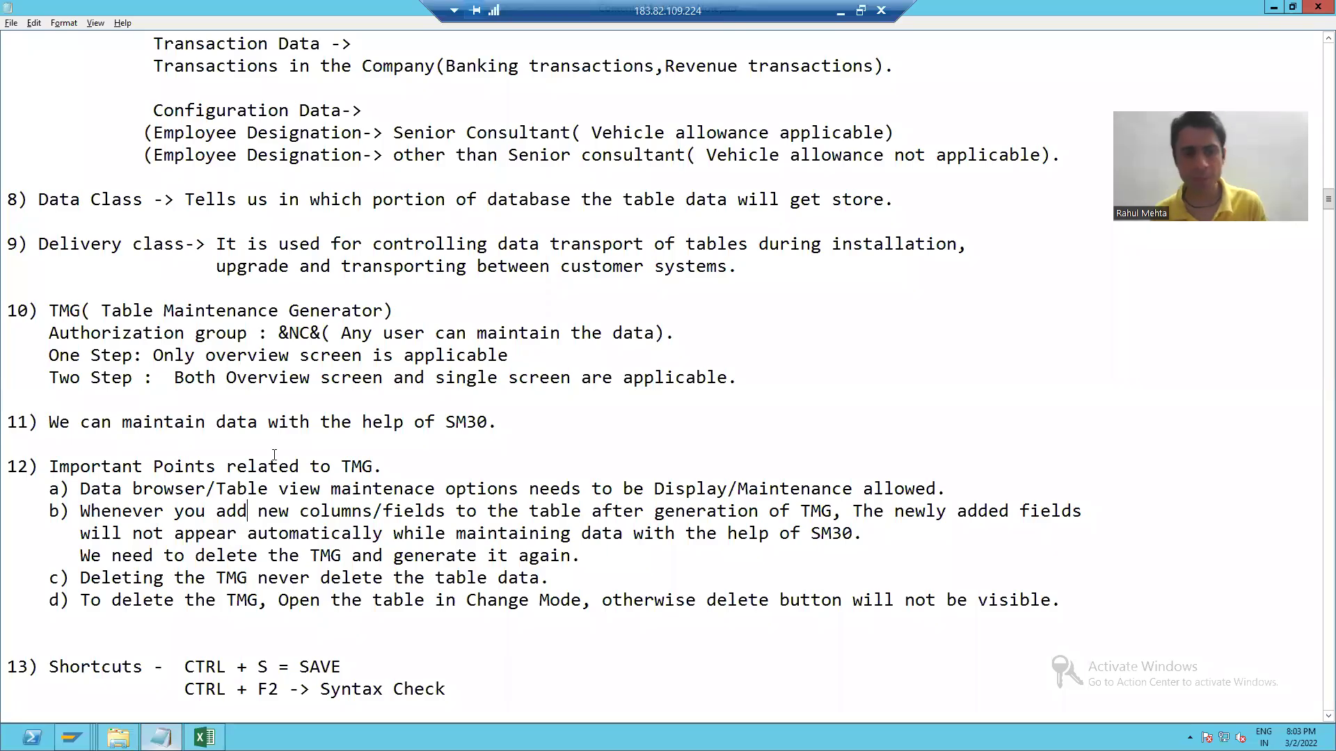
Step: Highlight TMG note 12 b) about newly added fields, then return to the SAP table editor
click(208, 518)
drag(174, 518, 863, 527)
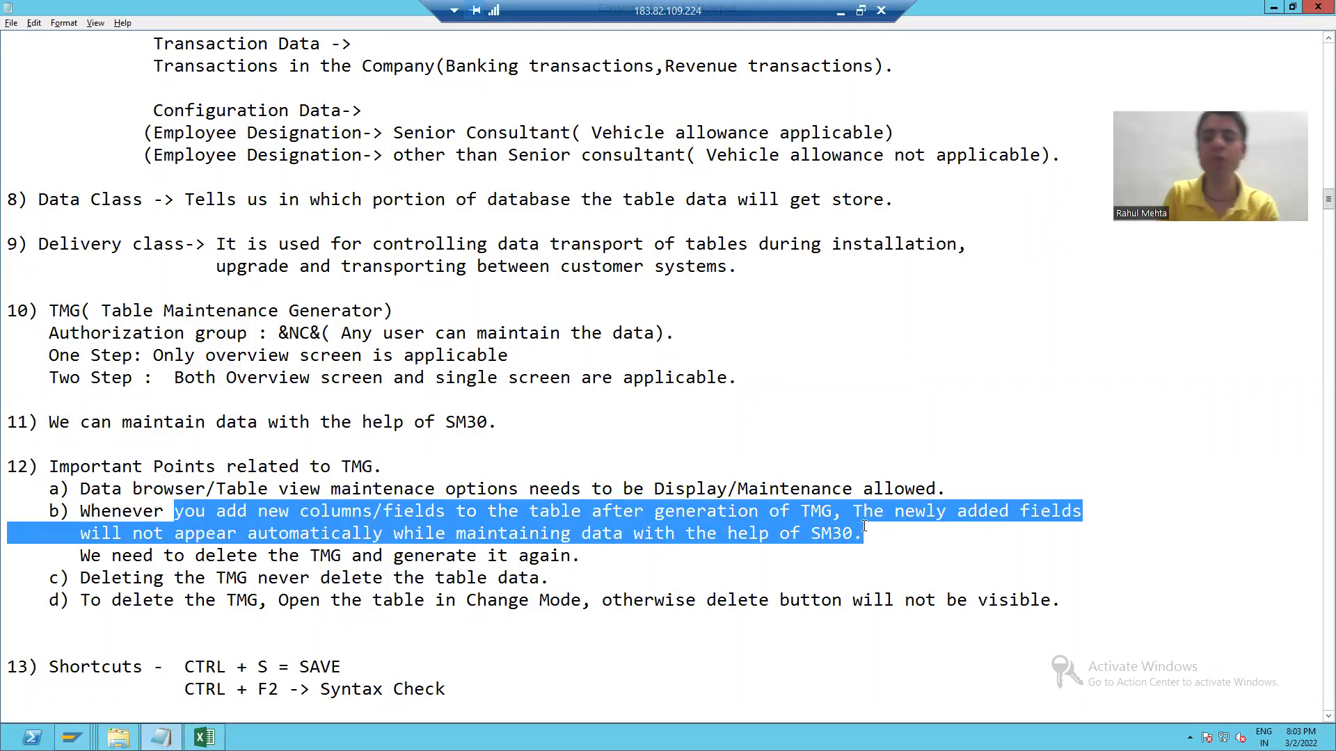
click(1045, 510)
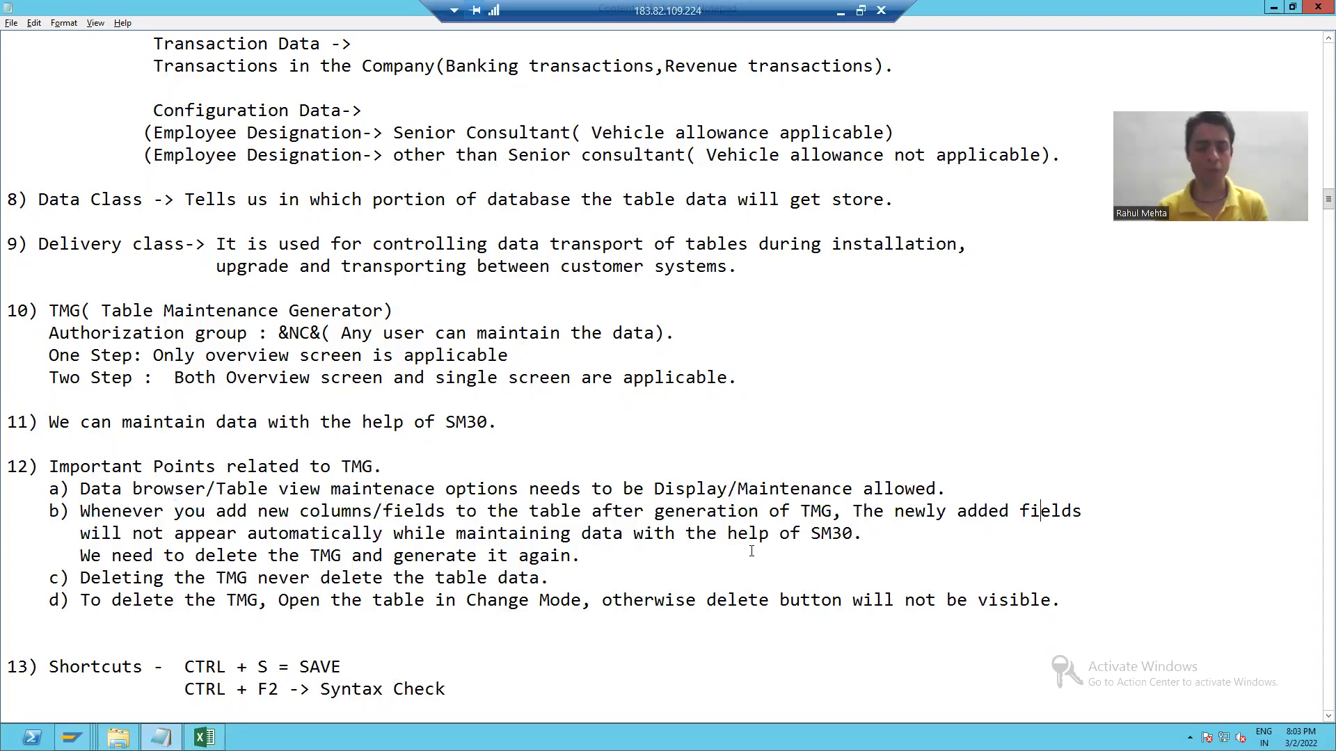
key(alt+Tab)
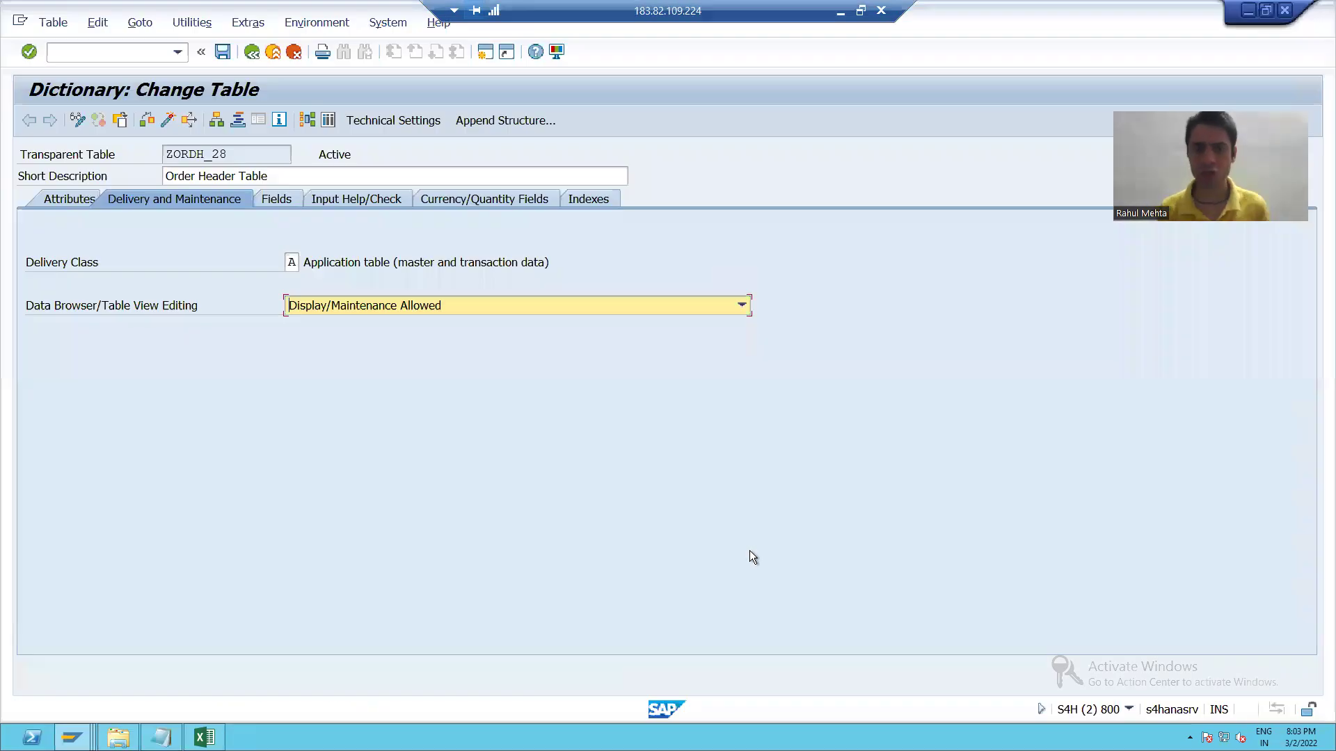
Step: Add field DNO to ZORDH_28 with data element ZDEONO_28 copied from the ONO row
click(287, 201)
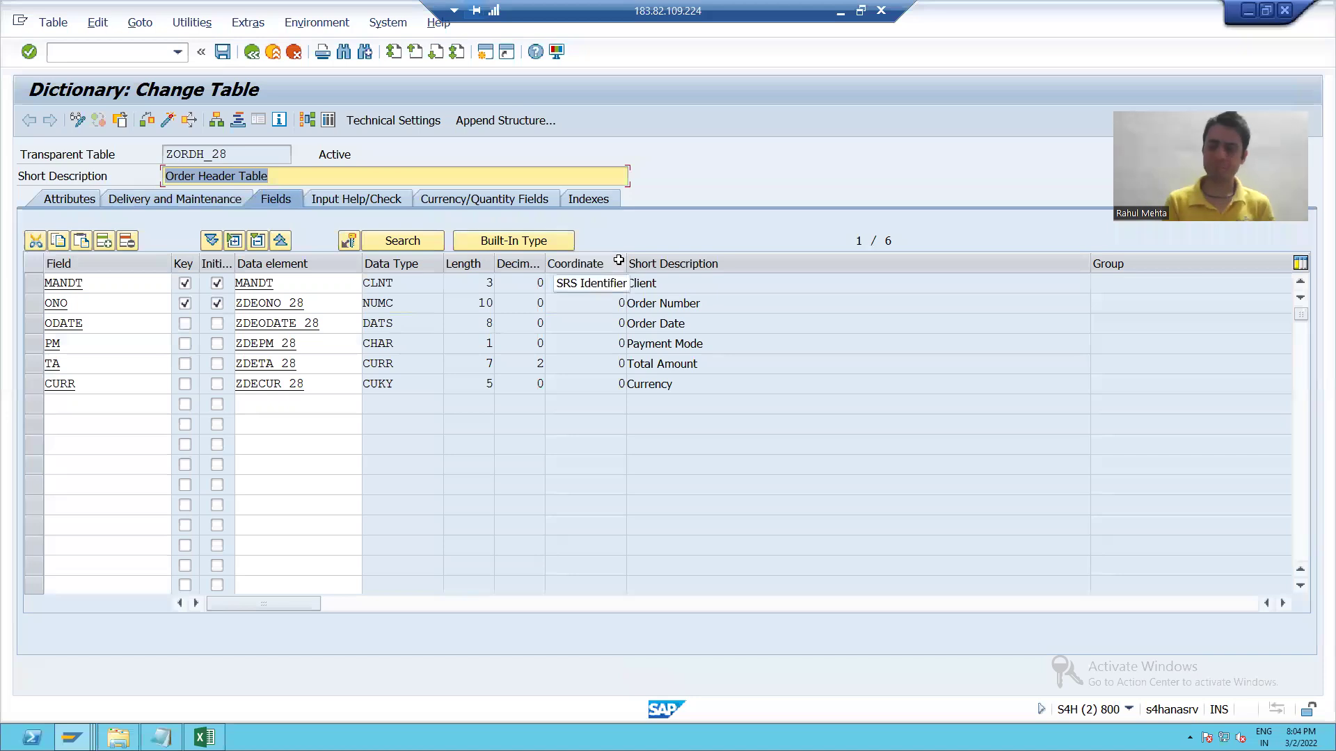
click(67, 401)
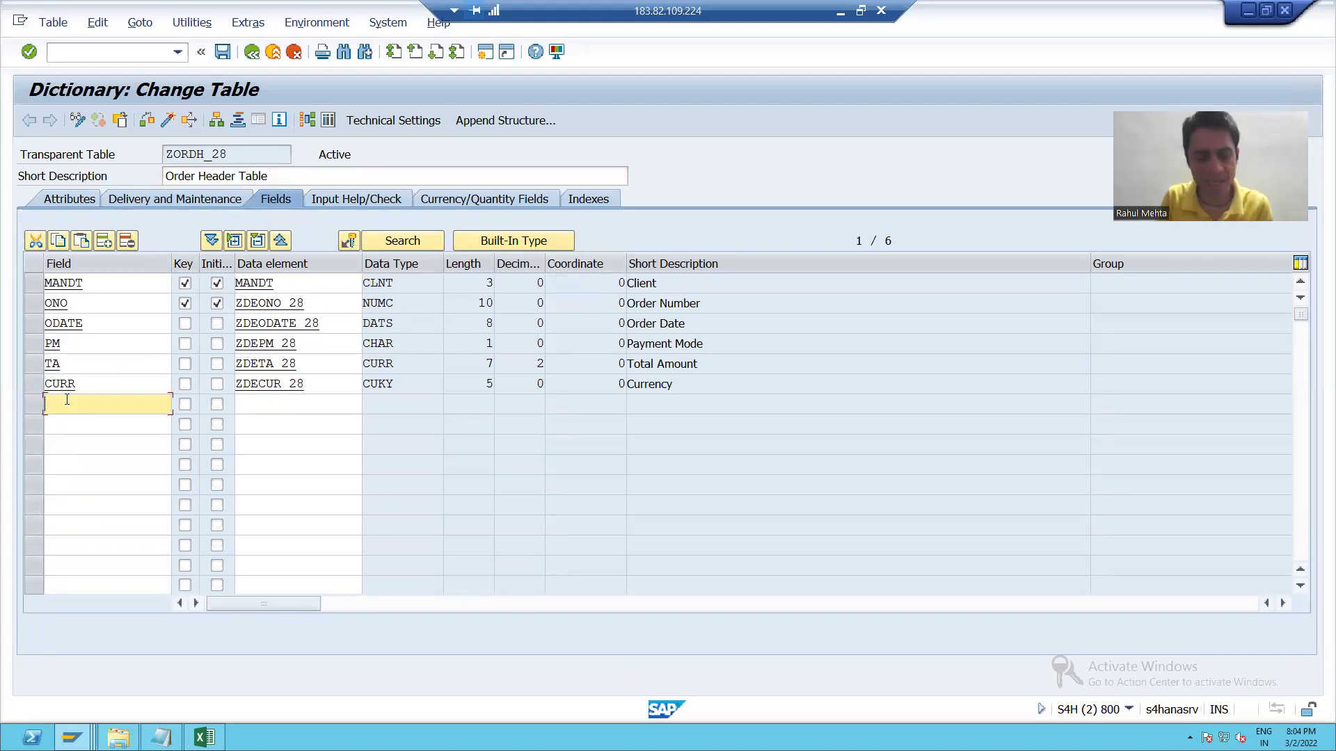
text(DNO)
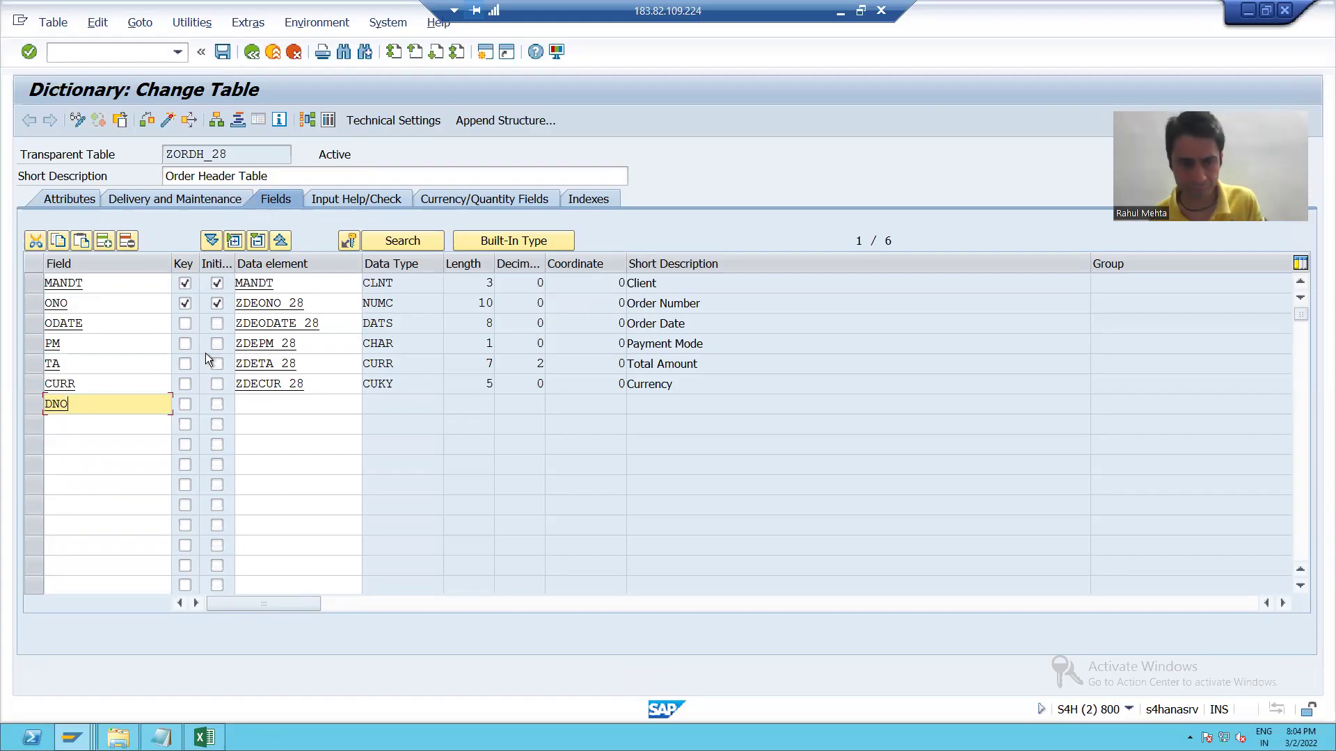
click(309, 311)
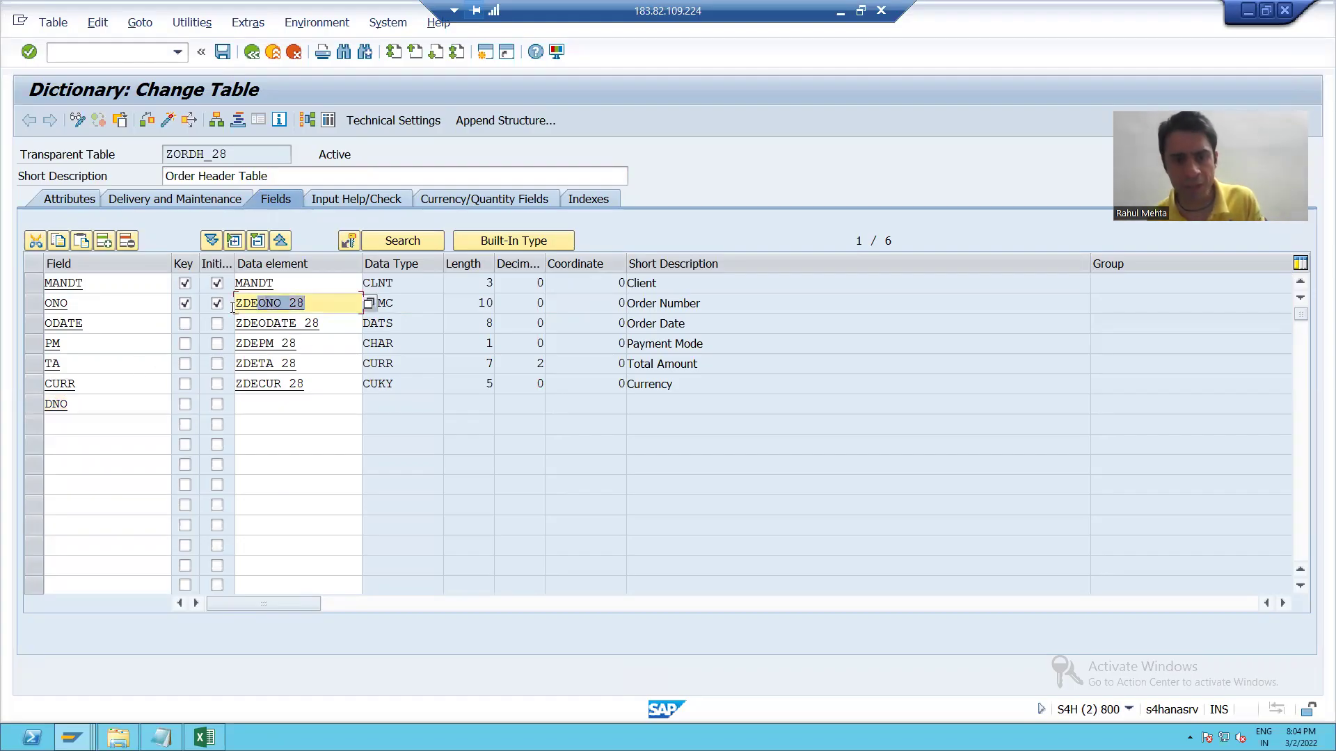
click(250, 409)
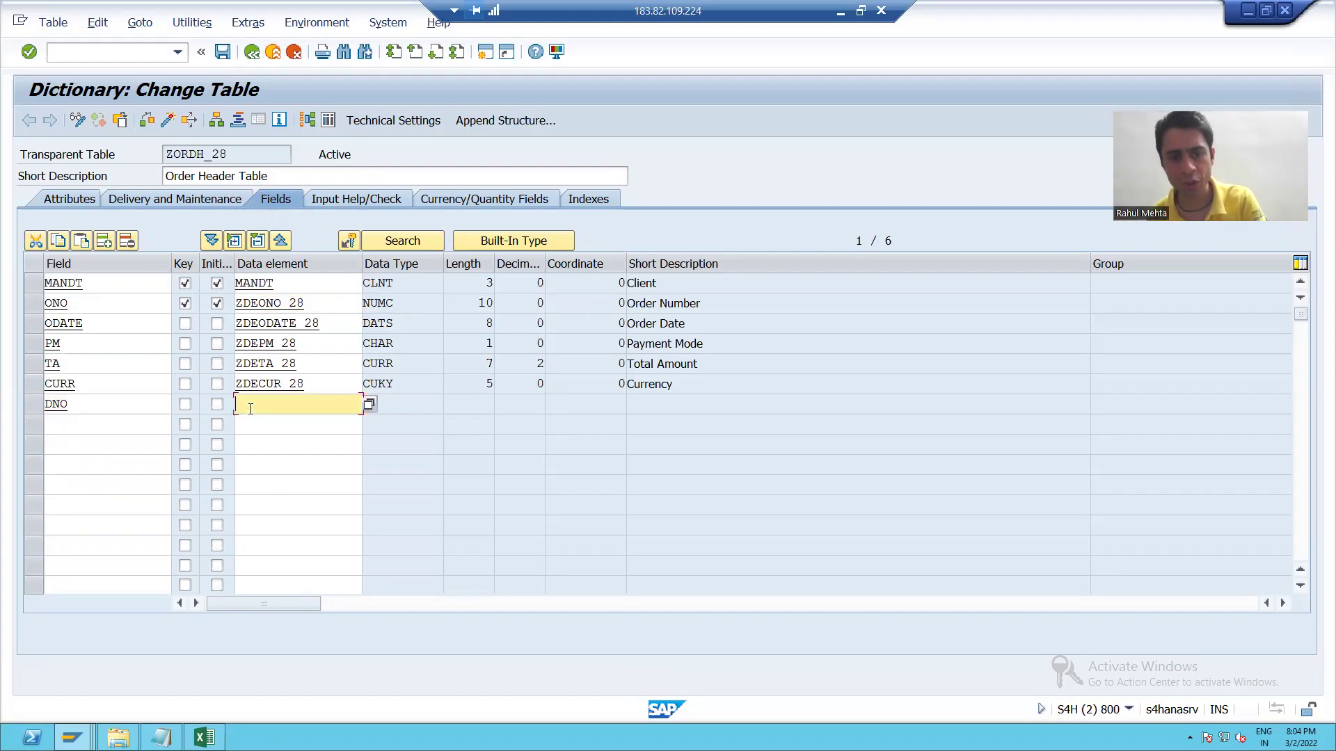
text(ZDEONO_28)
key(Return)
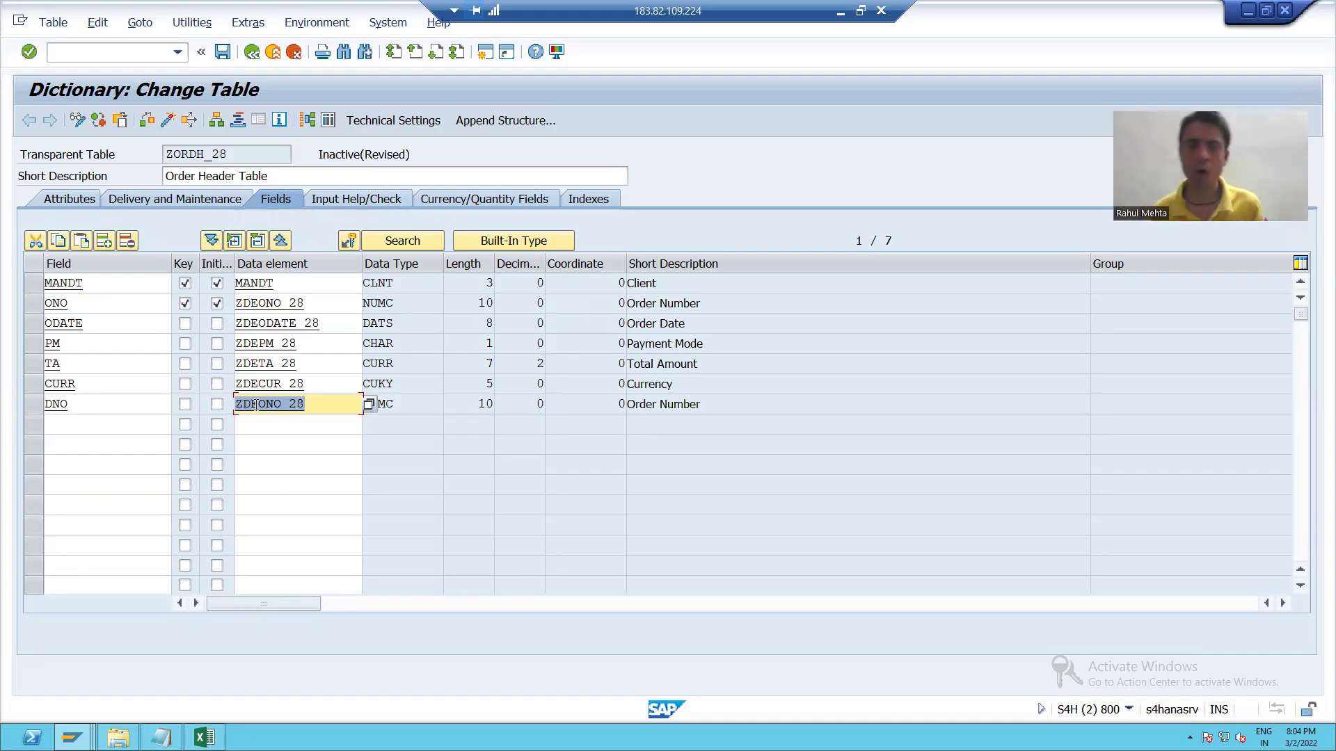
Step: Activate table ZORDH_28 and dismiss the activation warning
click(169, 120)
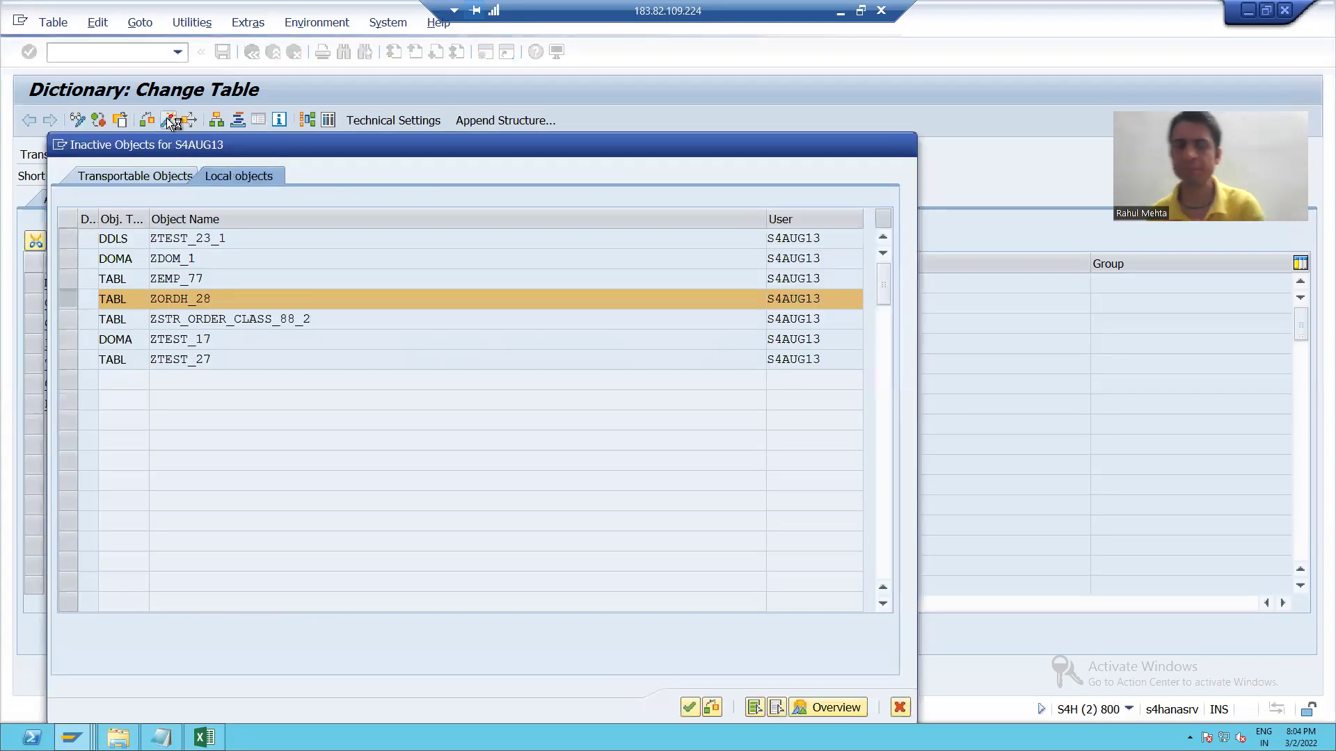
key(Return)
click(387, 378)
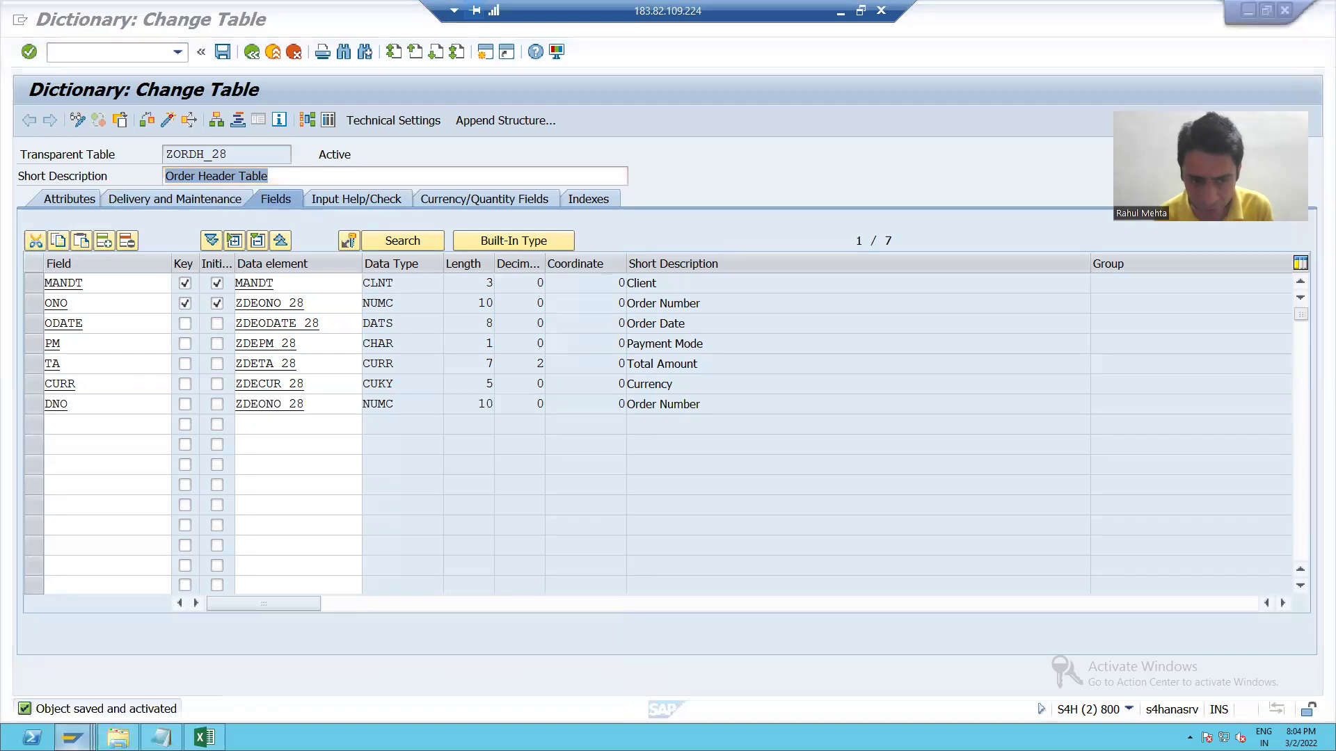
Step: Restart /nsm30 in the maintenance session and view ZORDH_28's entries, then return to SE11
mouse_move(72, 737)
click(387, 662)
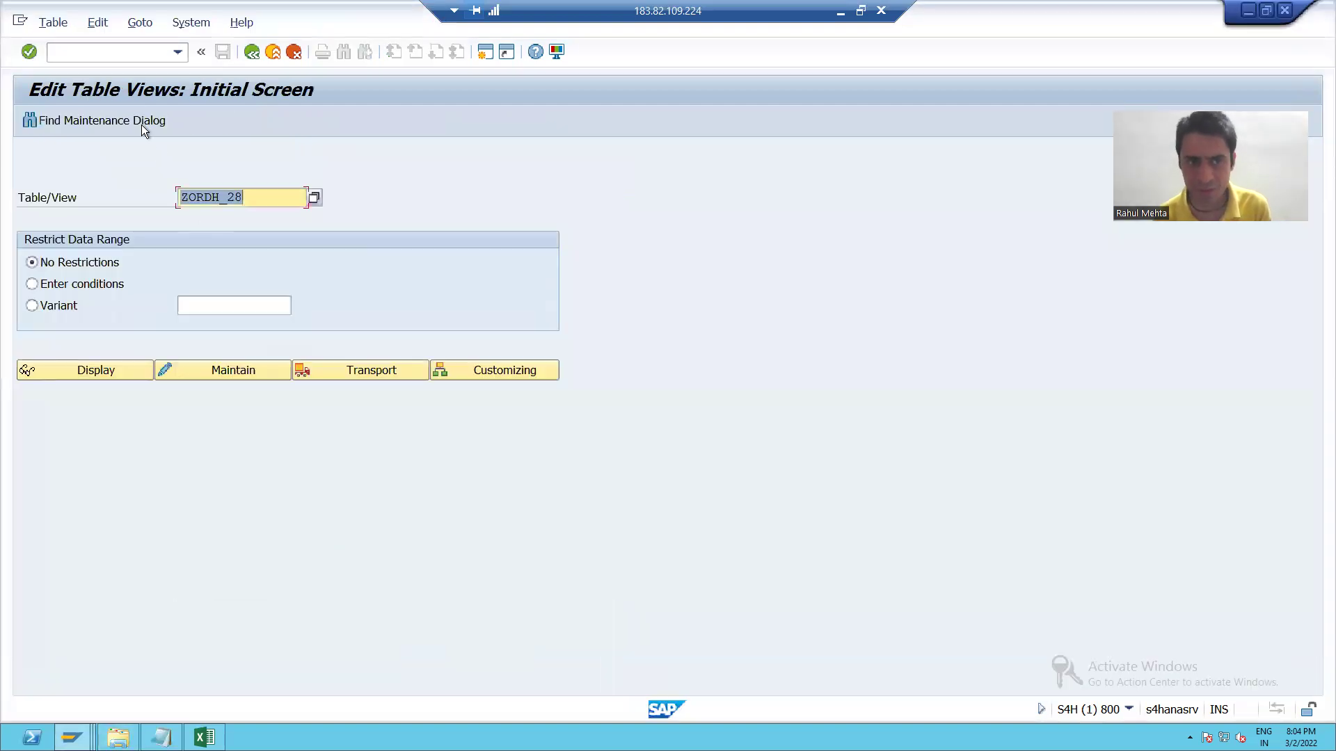
click(110, 52)
text(/nsm30)
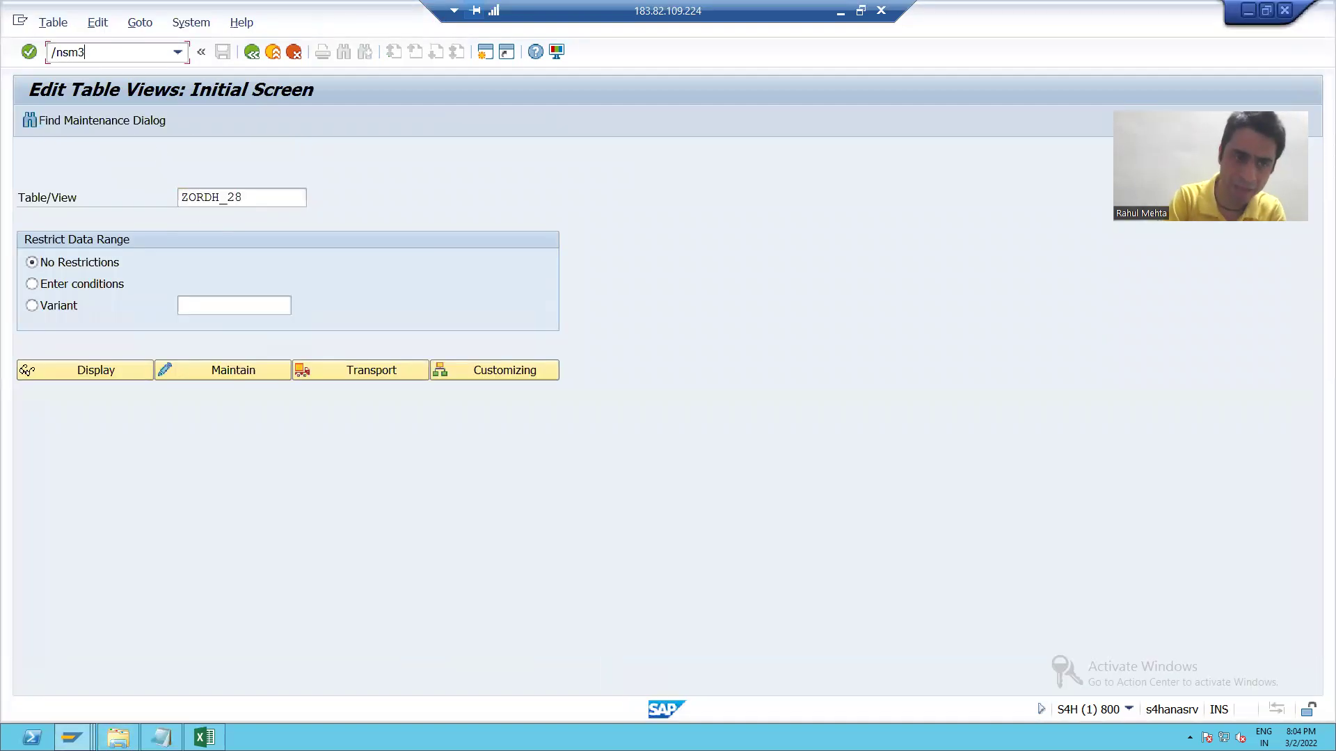
key(Return)
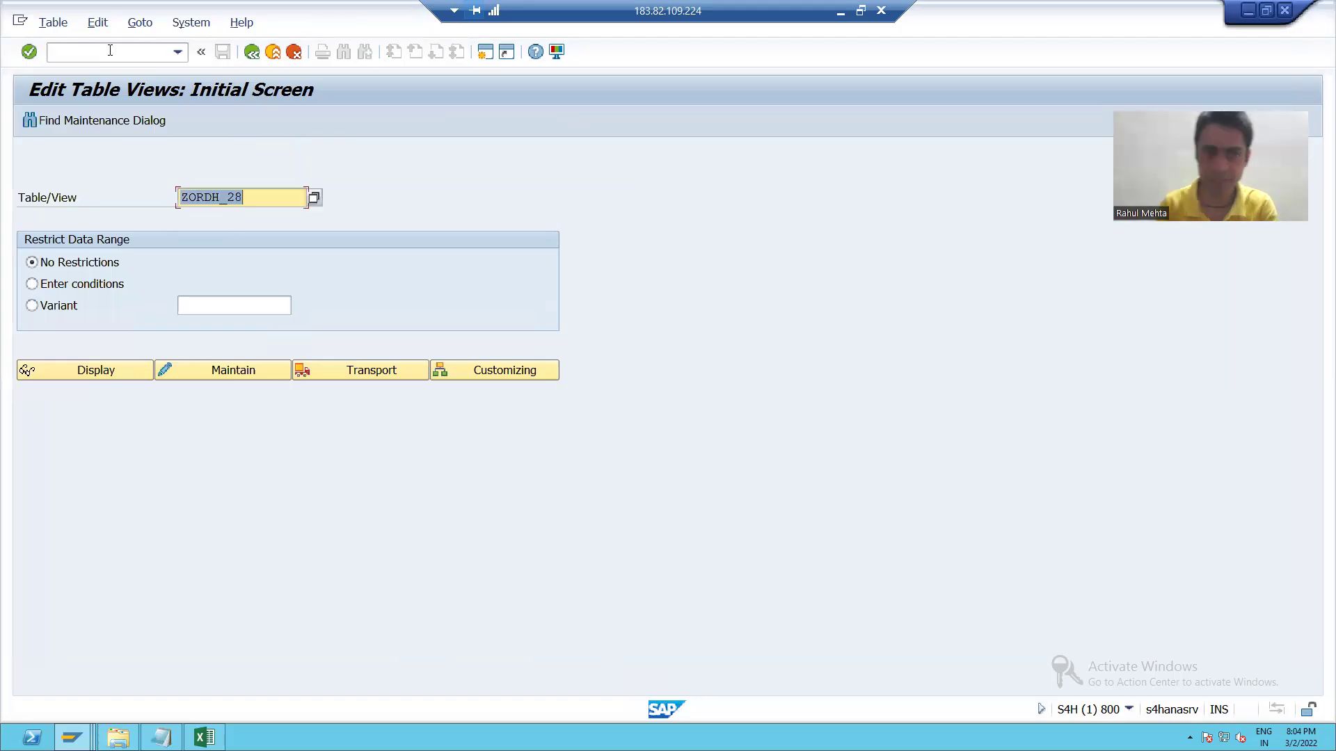
click(178, 371)
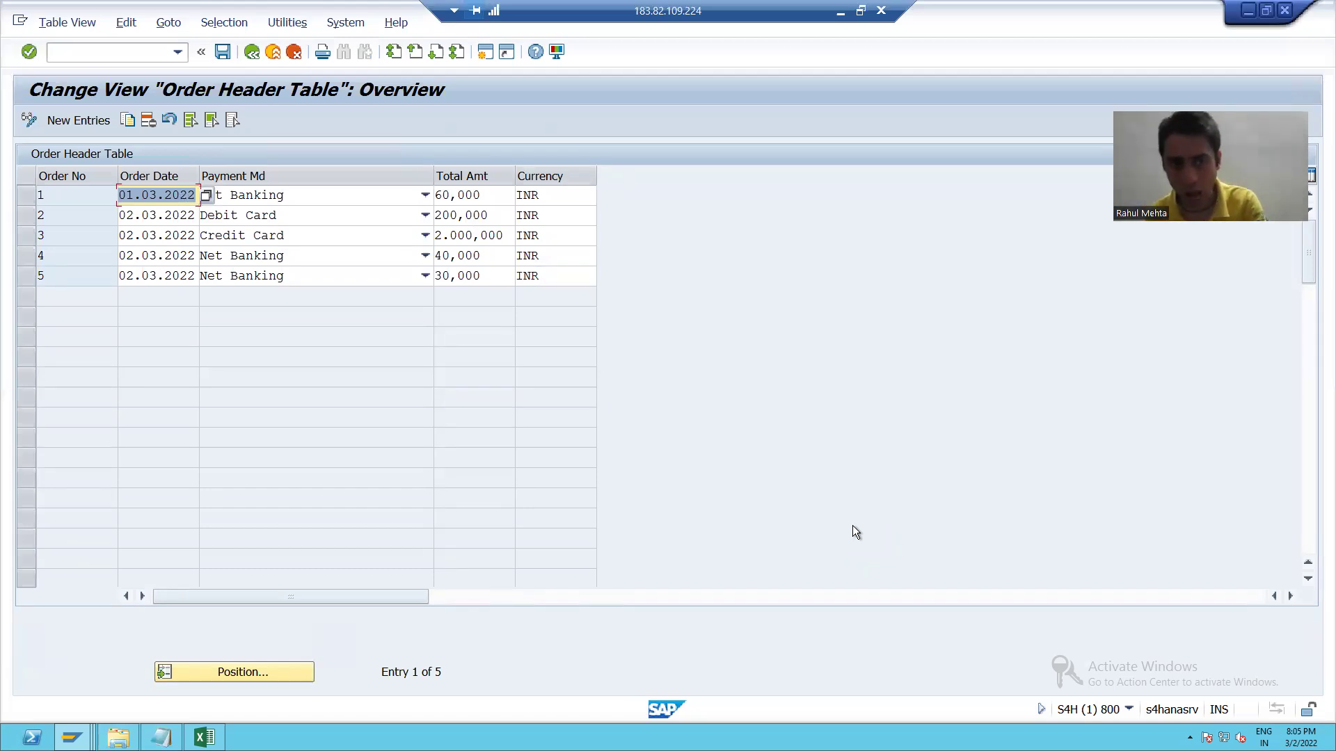
key(alt+Tab)
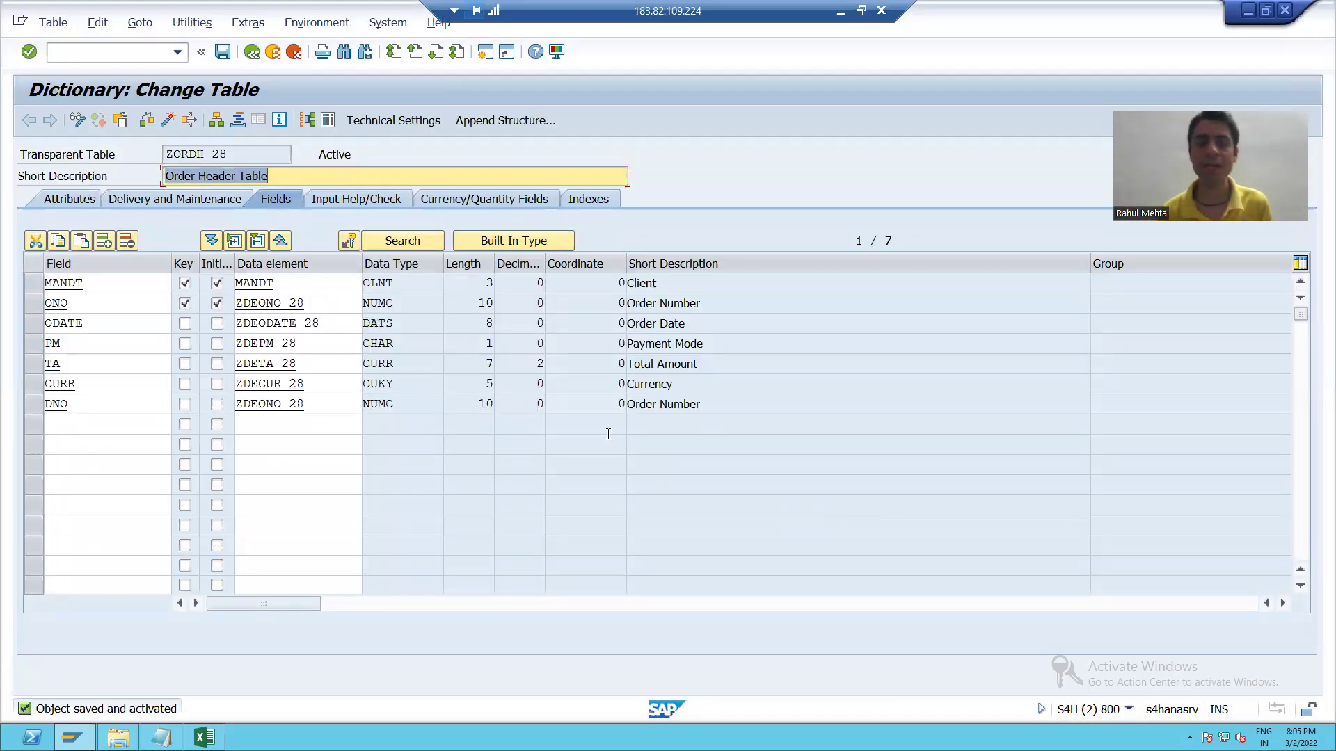
Step: Delete ZORDH_28's existing table maintenance dialog via Utilities > Table Maintenance Generator
click(203, 24)
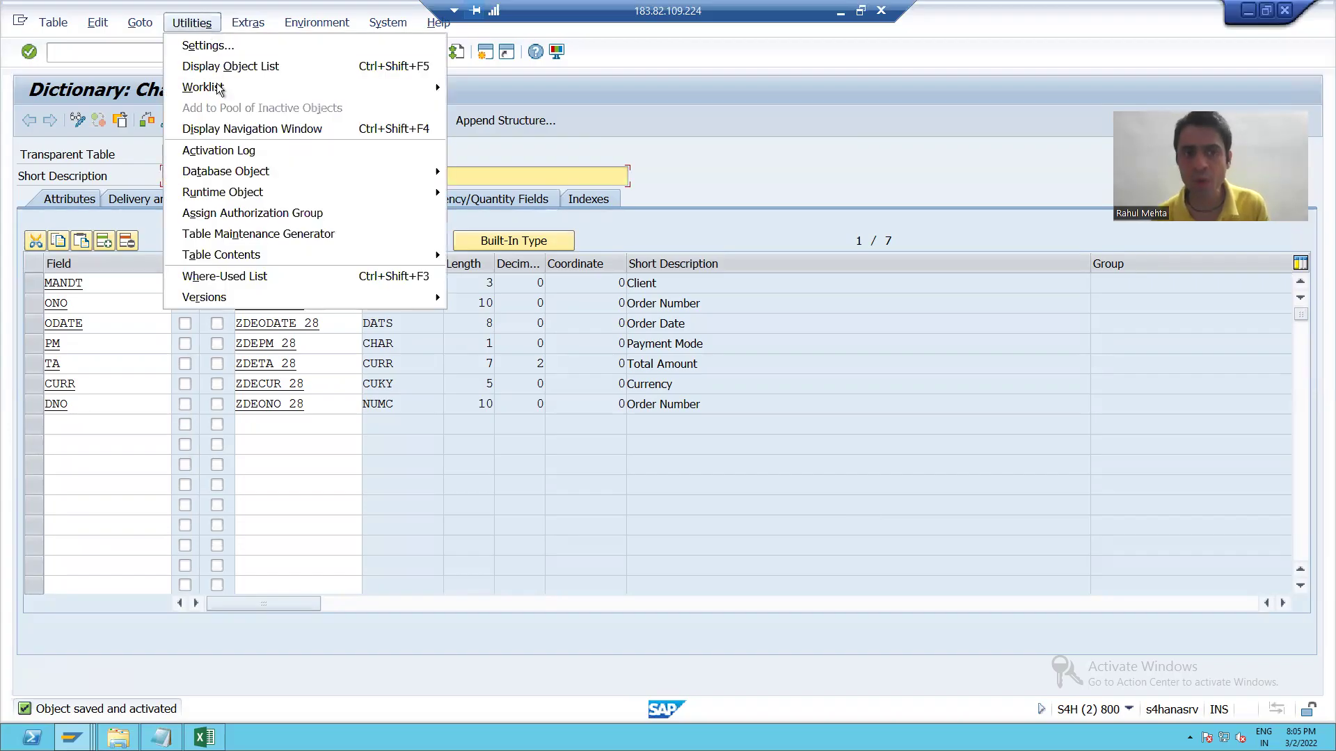
click(236, 234)
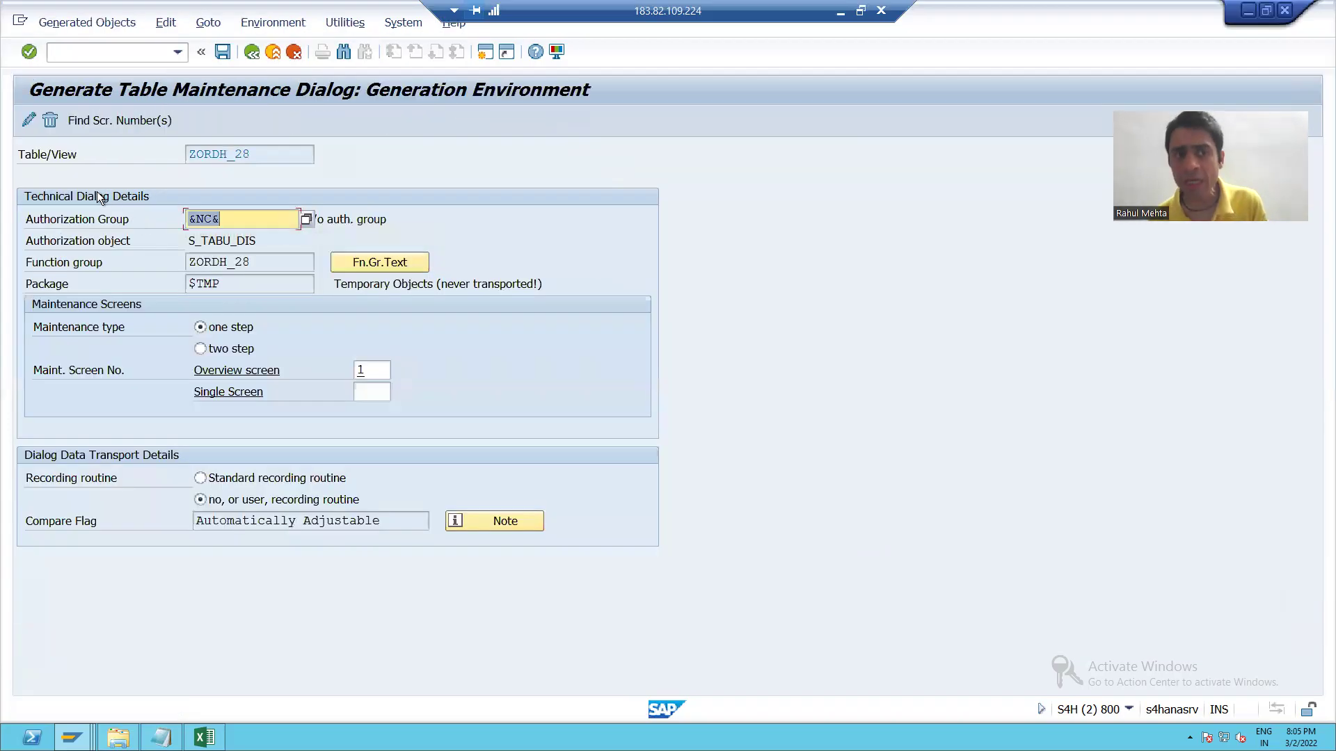
click(50, 121)
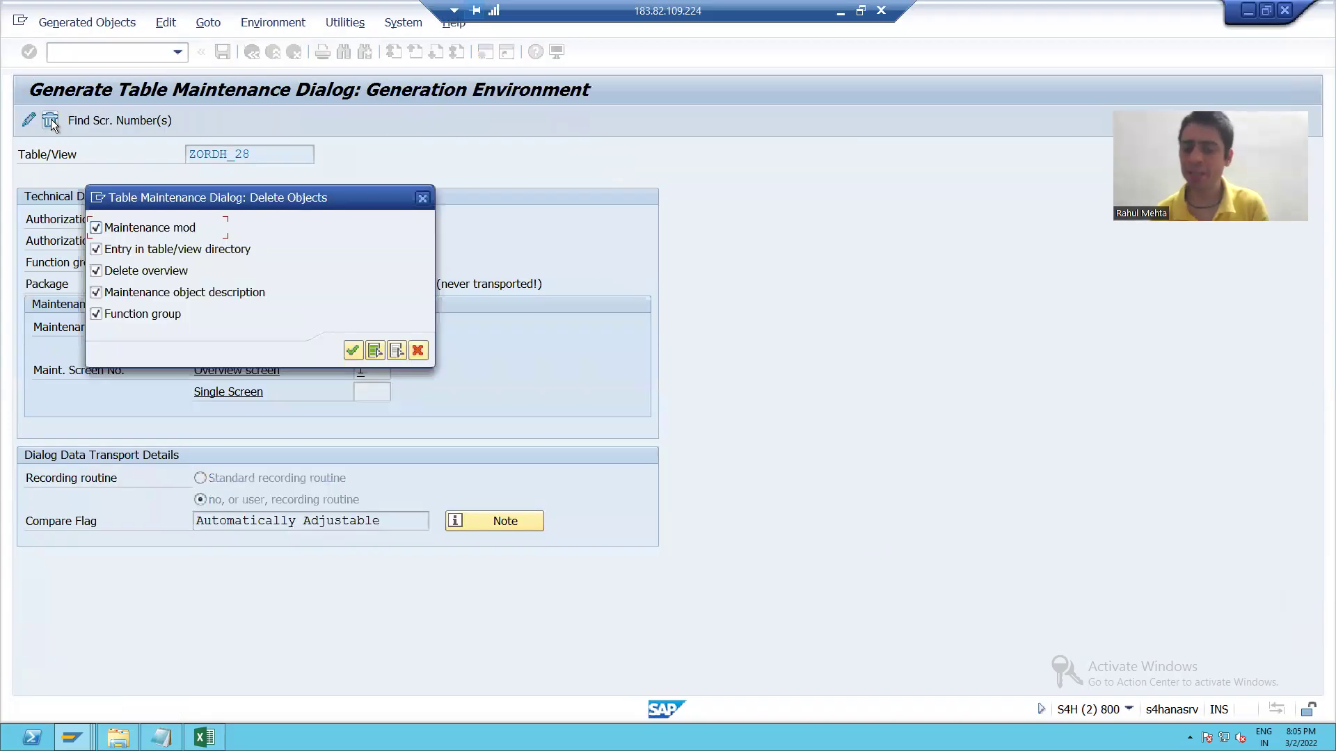
click(353, 350)
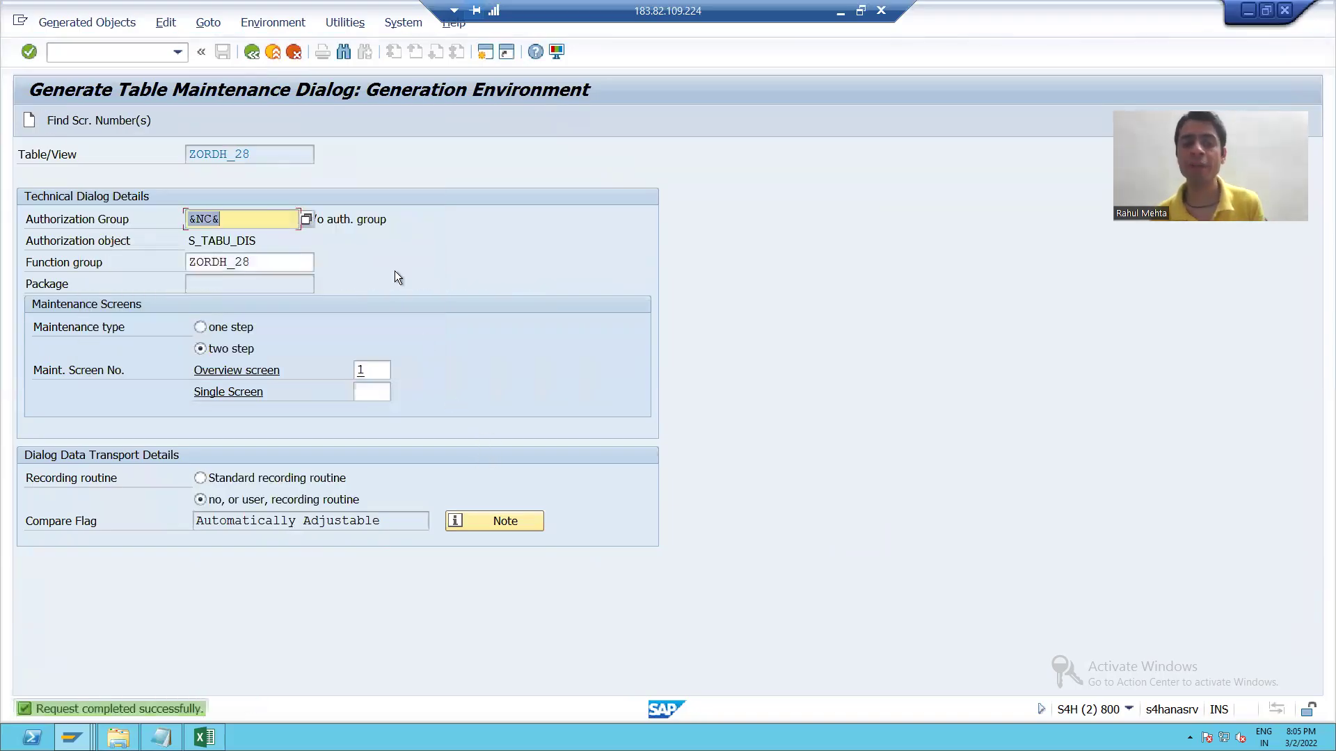
click(248, 55)
Step: Regenerate a one-step maintenance dialog in function group ZORDH_28 using Find Scr. Number(s)
click(192, 22)
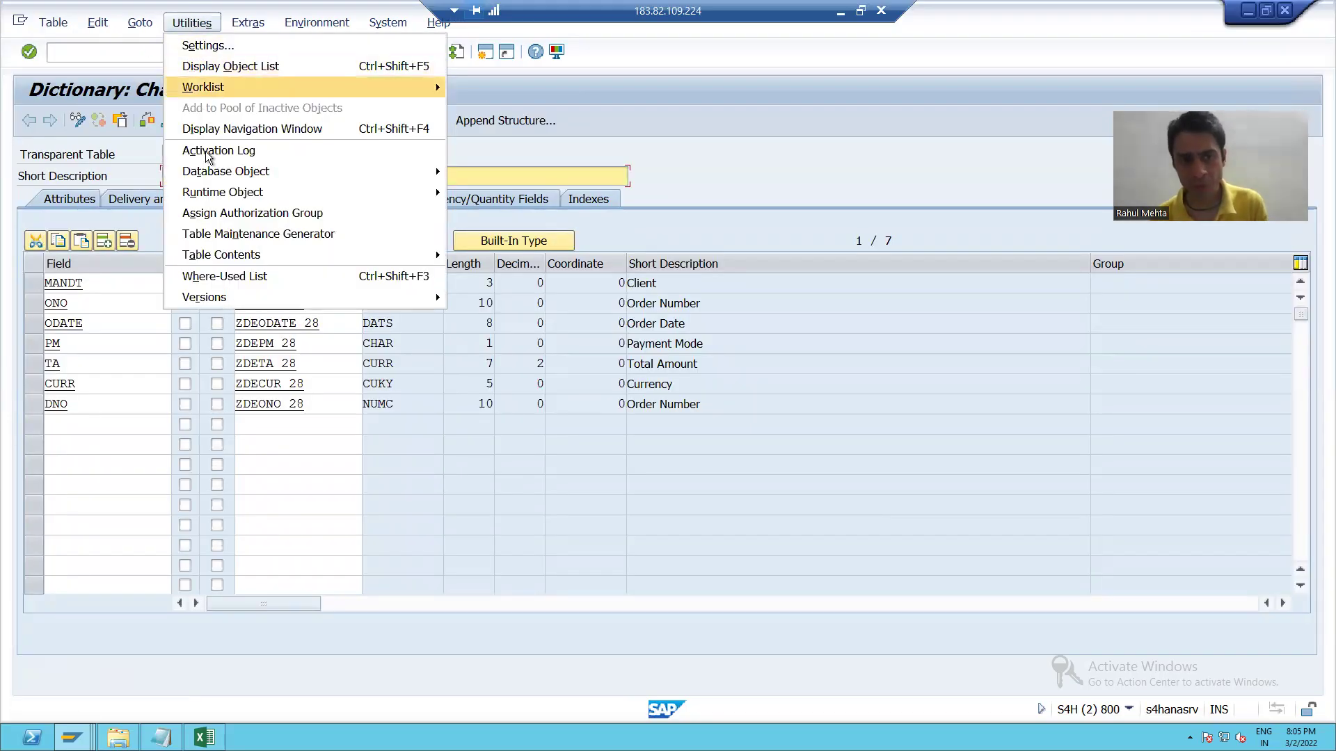
click(230, 235)
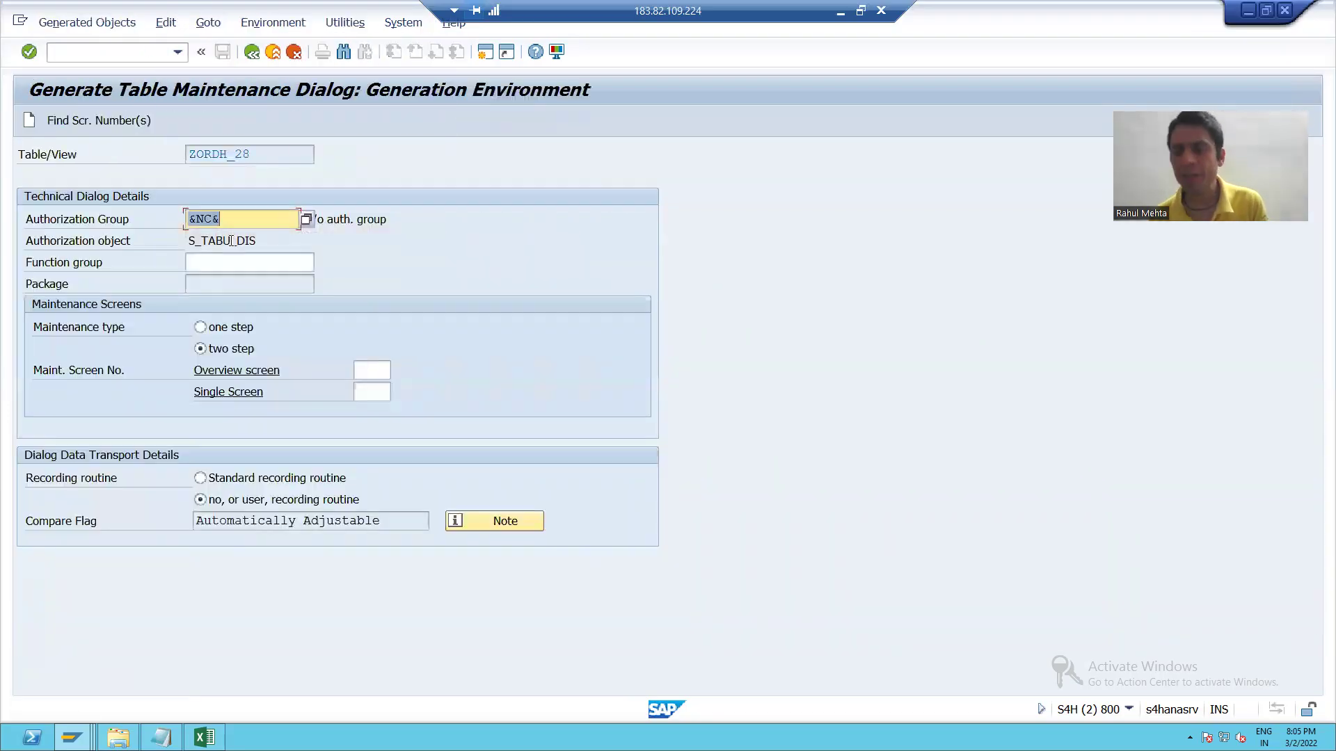
click(218, 327)
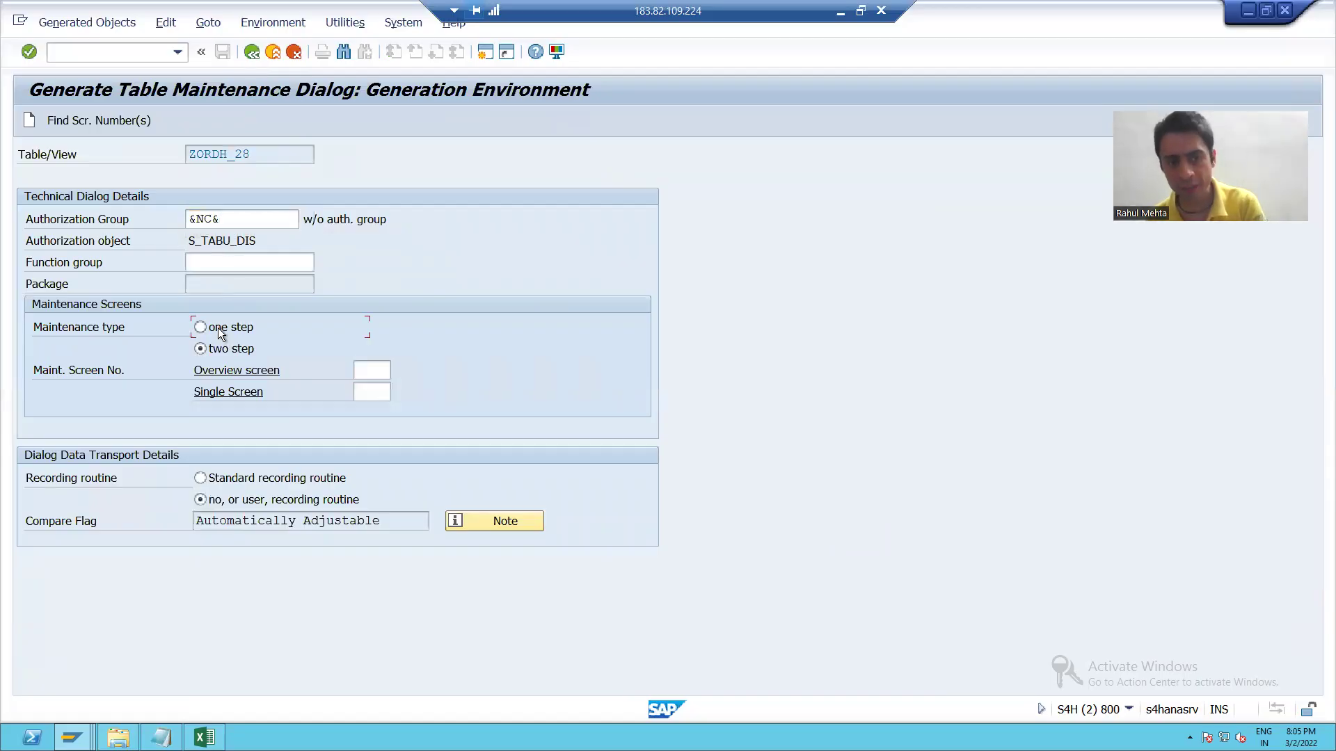
drag(262, 154, 187, 155)
key(ctrl+c)
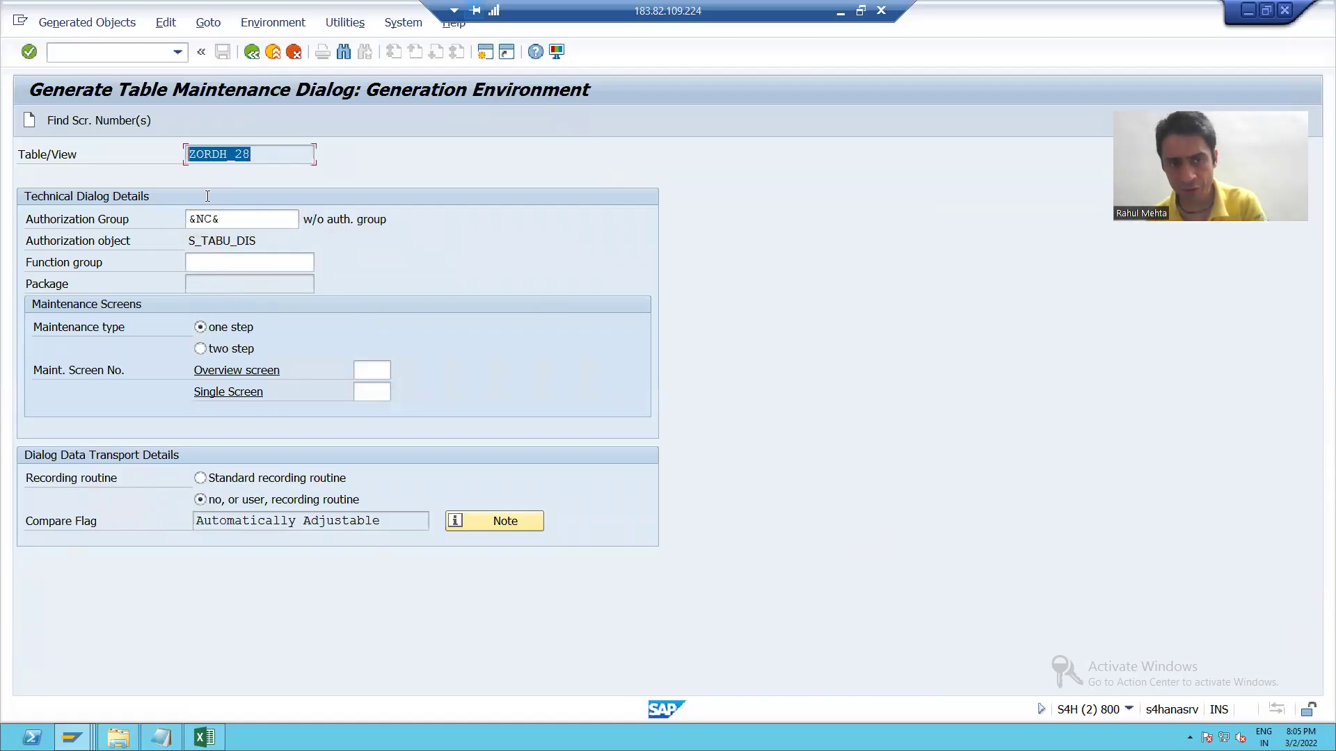
click(215, 264)
key(ctrl+v)
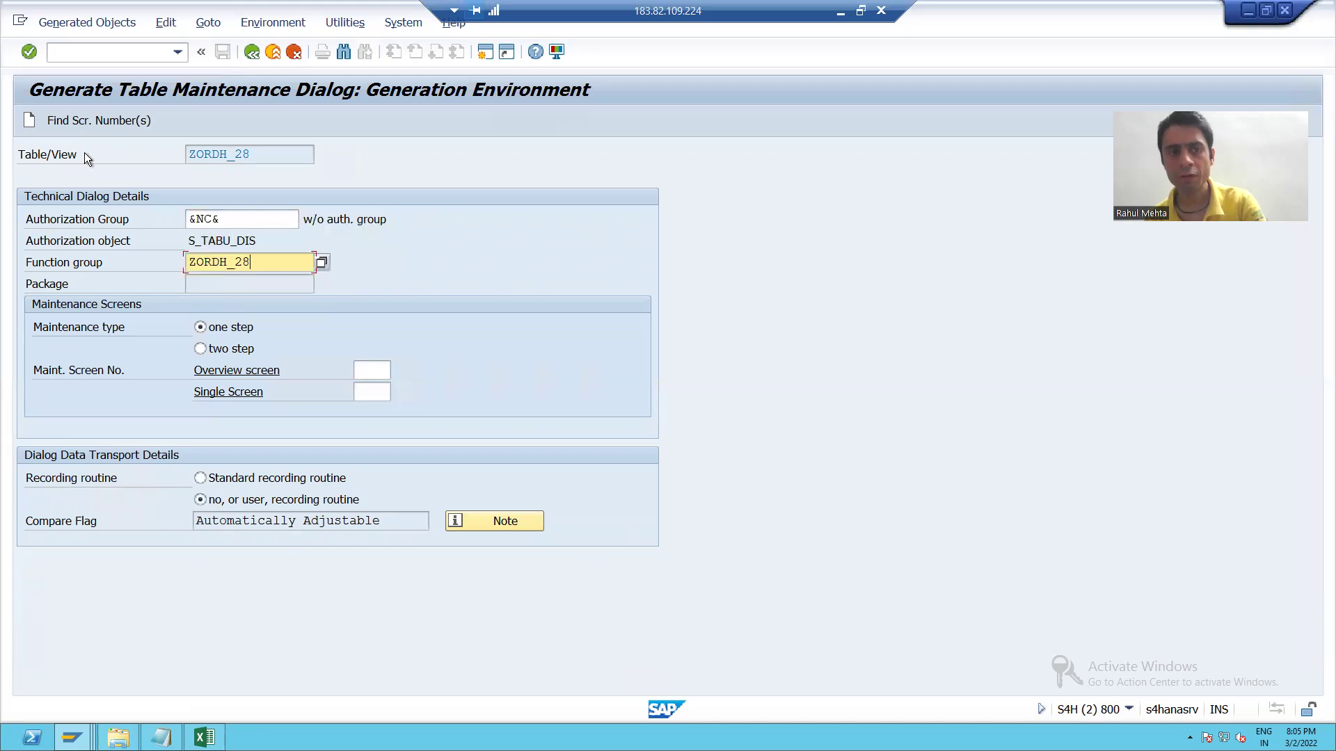
click(94, 120)
click(30, 117)
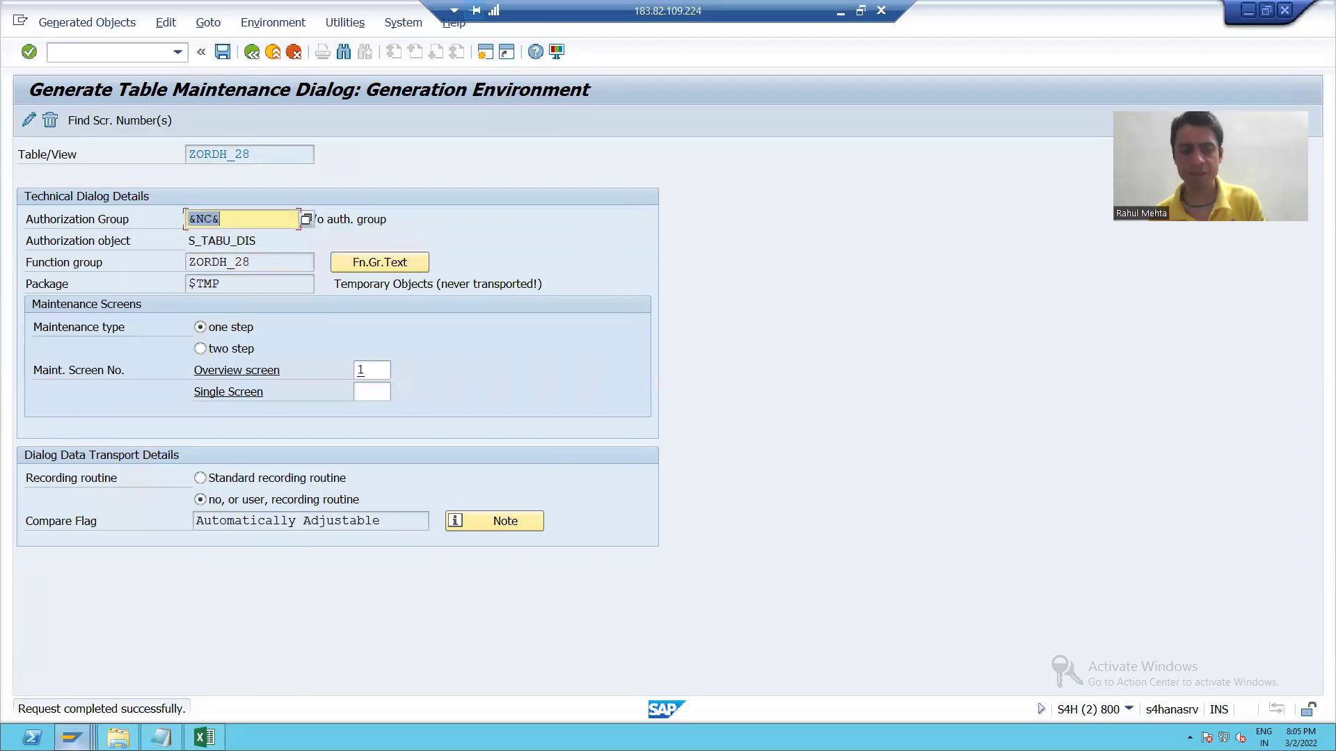
Step: Restart transaction /nsm30 in the SM30 window for ZORDH_28
mouse_move(72, 737)
click(485, 661)
click(134, 53)
text(/nsm30)
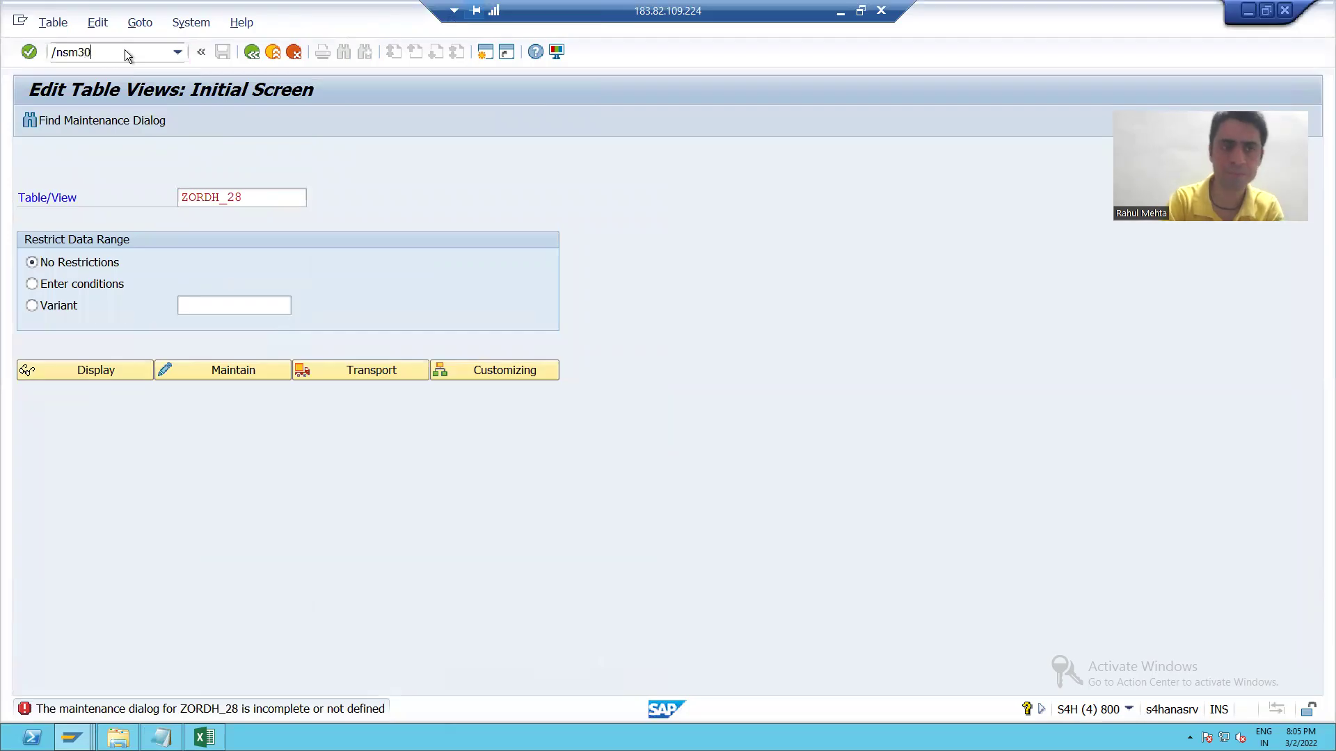
key(Return)
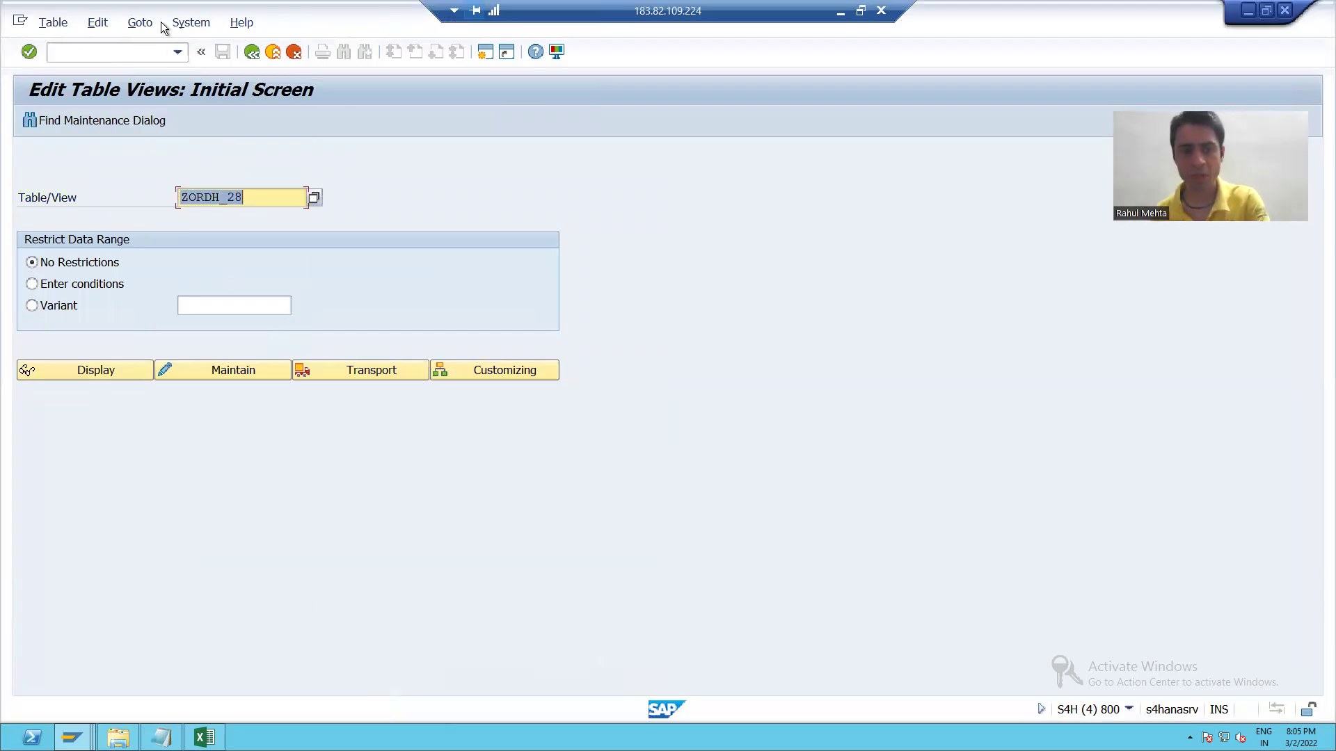
Step: Maintain ZORDH_28 in SM30, decline locked data, and rerun /nsm30 to show the new column
click(219, 370)
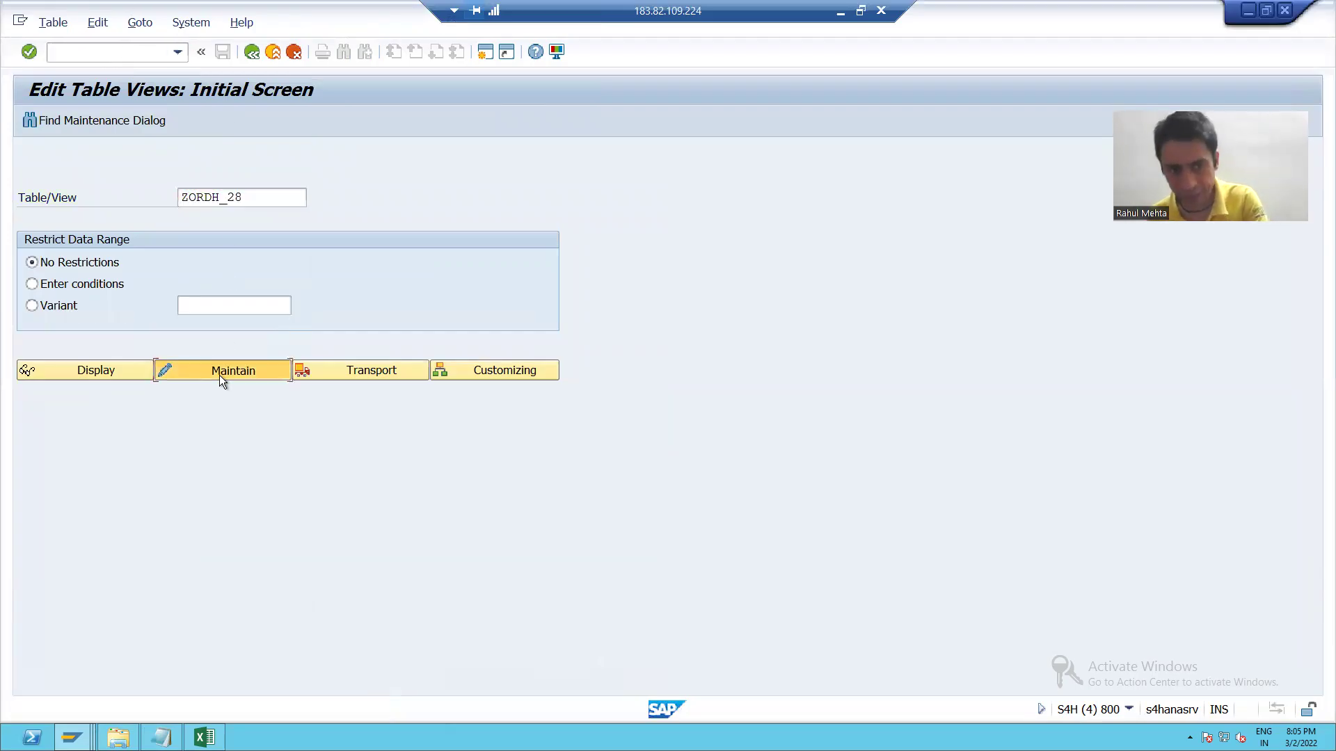
click(274, 507)
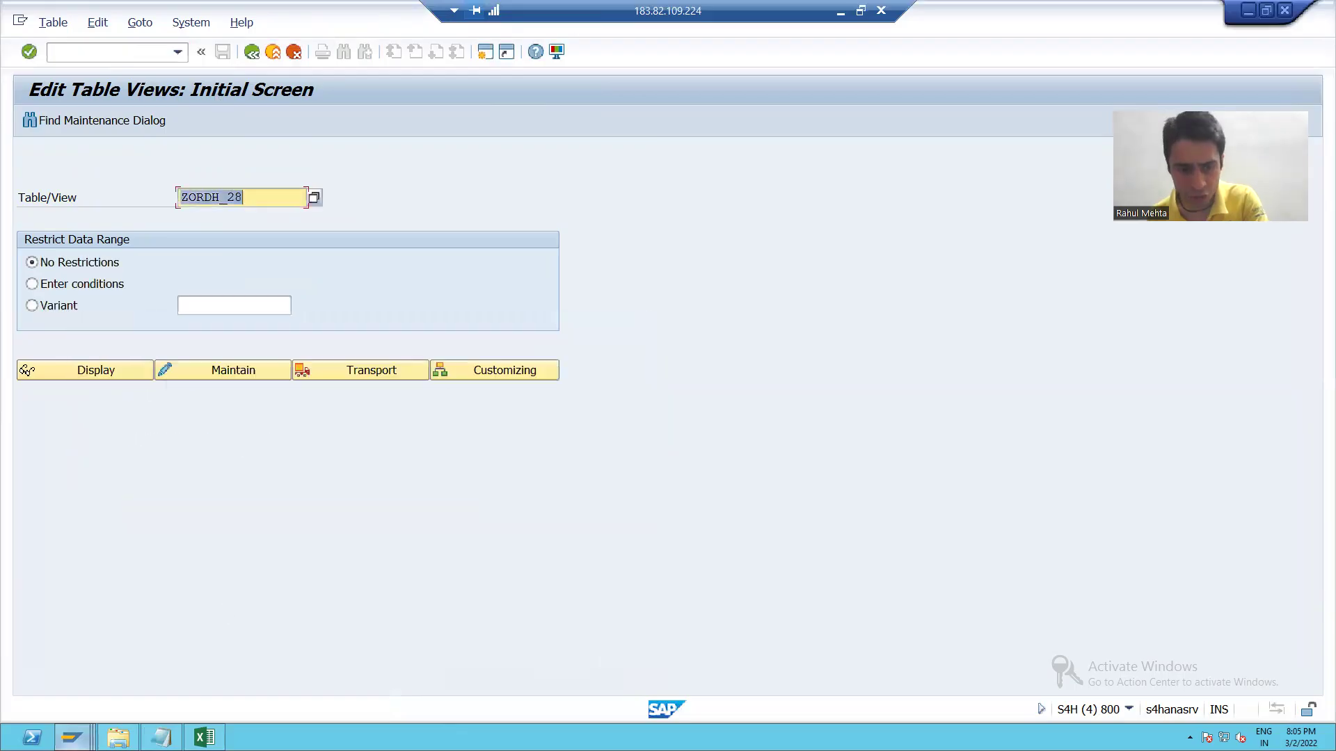
mouse_move(72, 737)
click(345, 678)
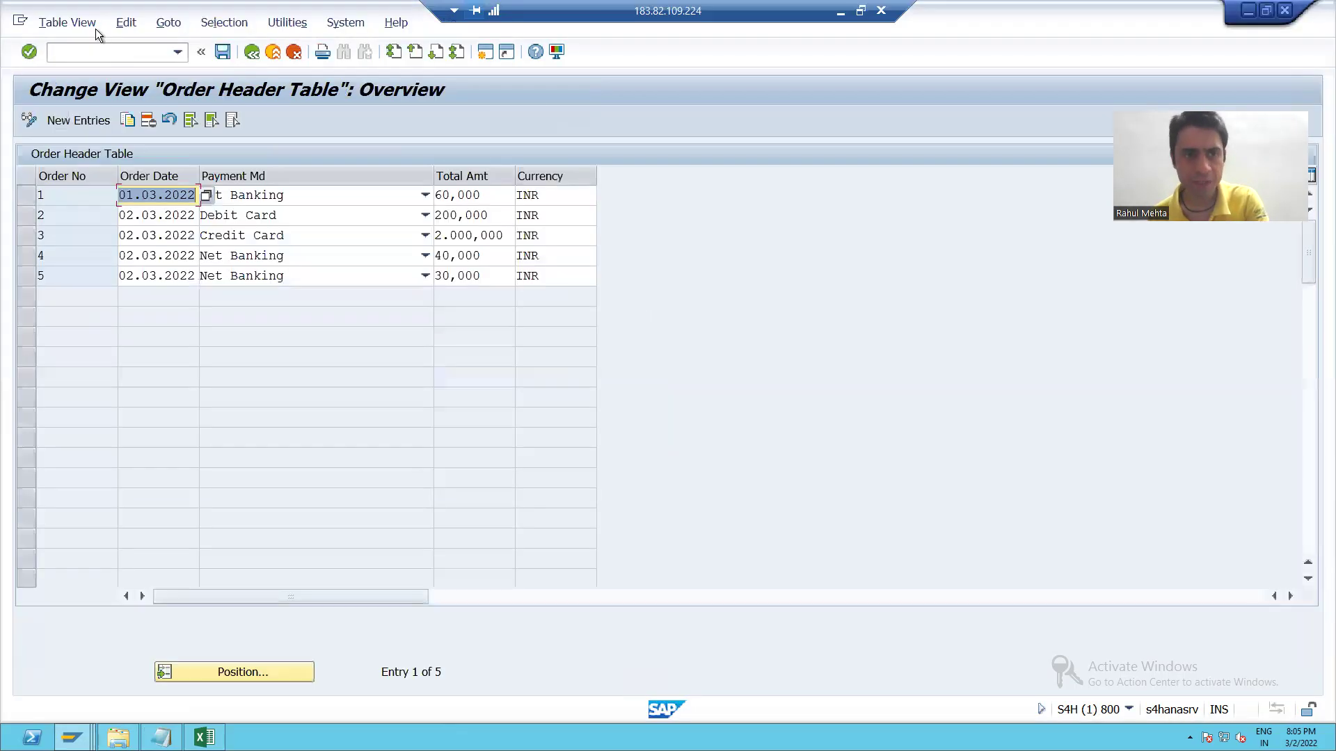
click(73, 57)
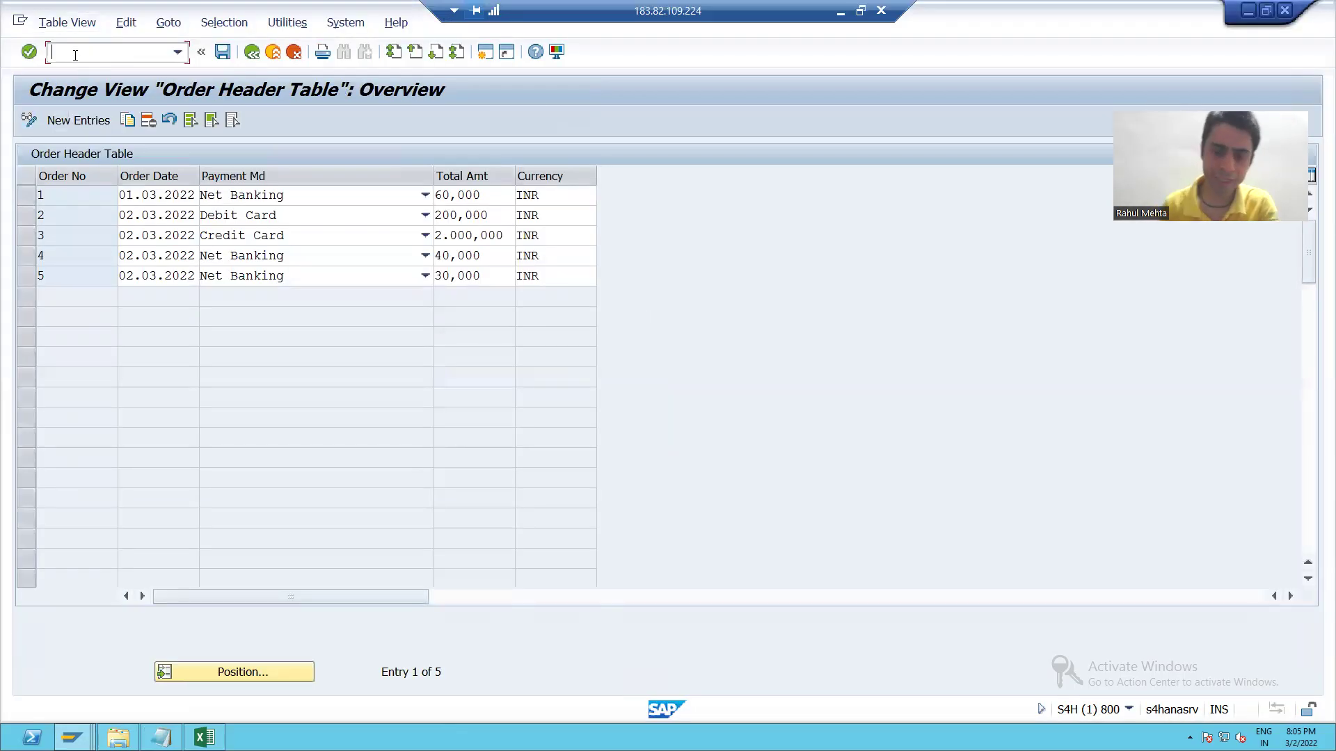
text(/nsm30)
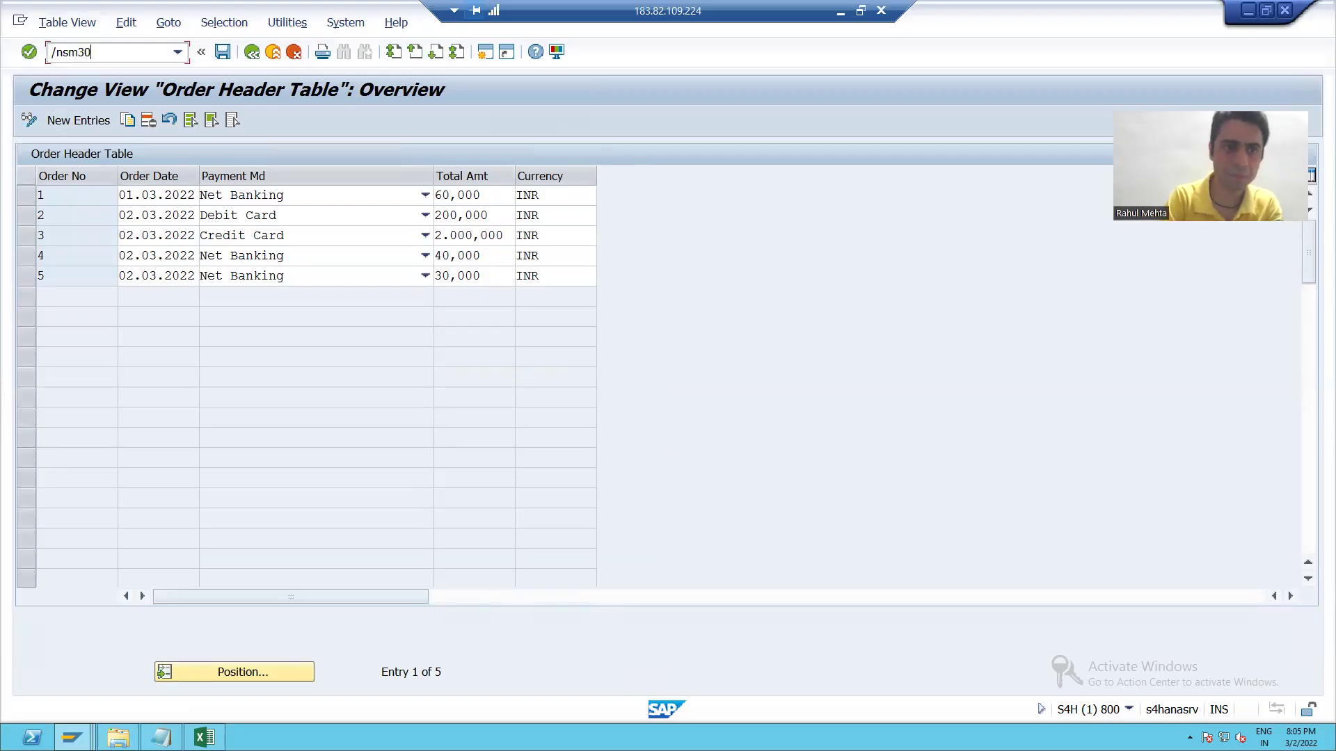
key(Return)
click(177, 370)
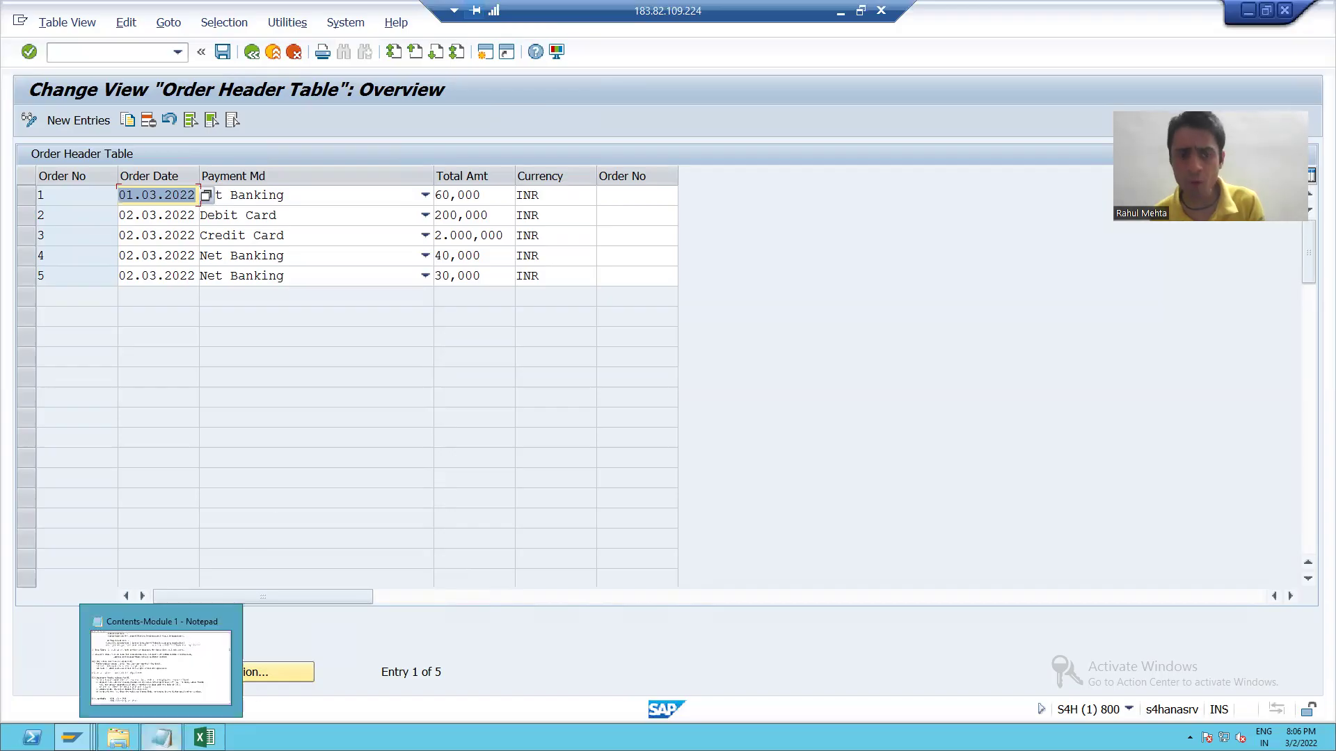
Step: Review the TMG notes in Notepad, then return to the Generate Table Maintenance Dialog window
click(161, 736)
key(alt+Tab)
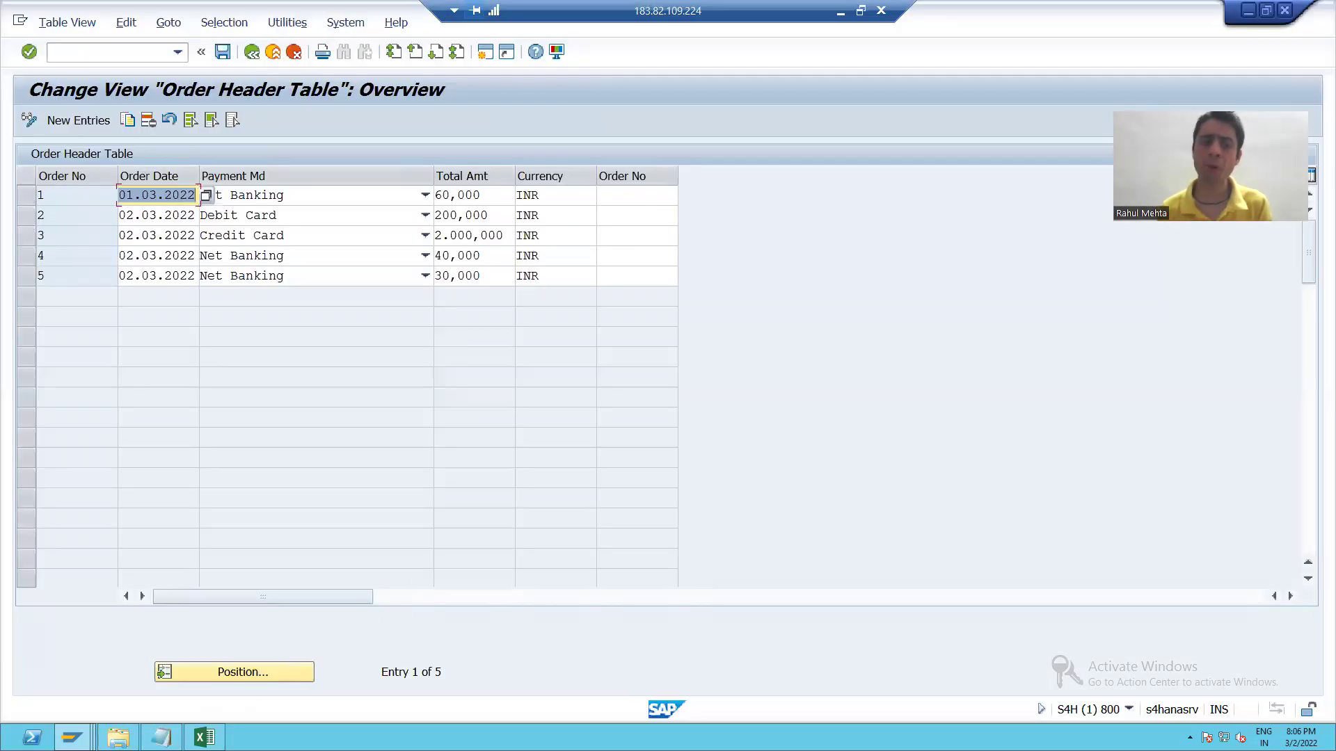
key(alt+Tab)
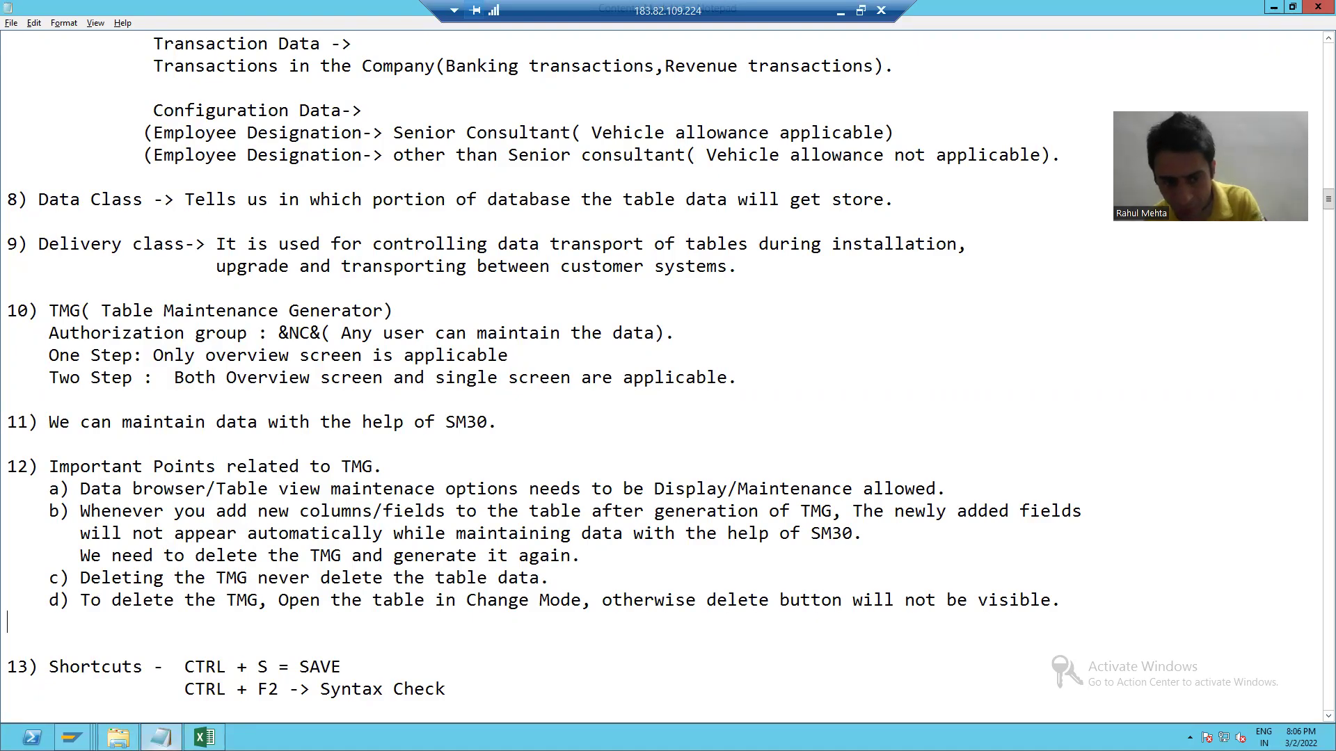
mouse_move(72, 737)
click(273, 682)
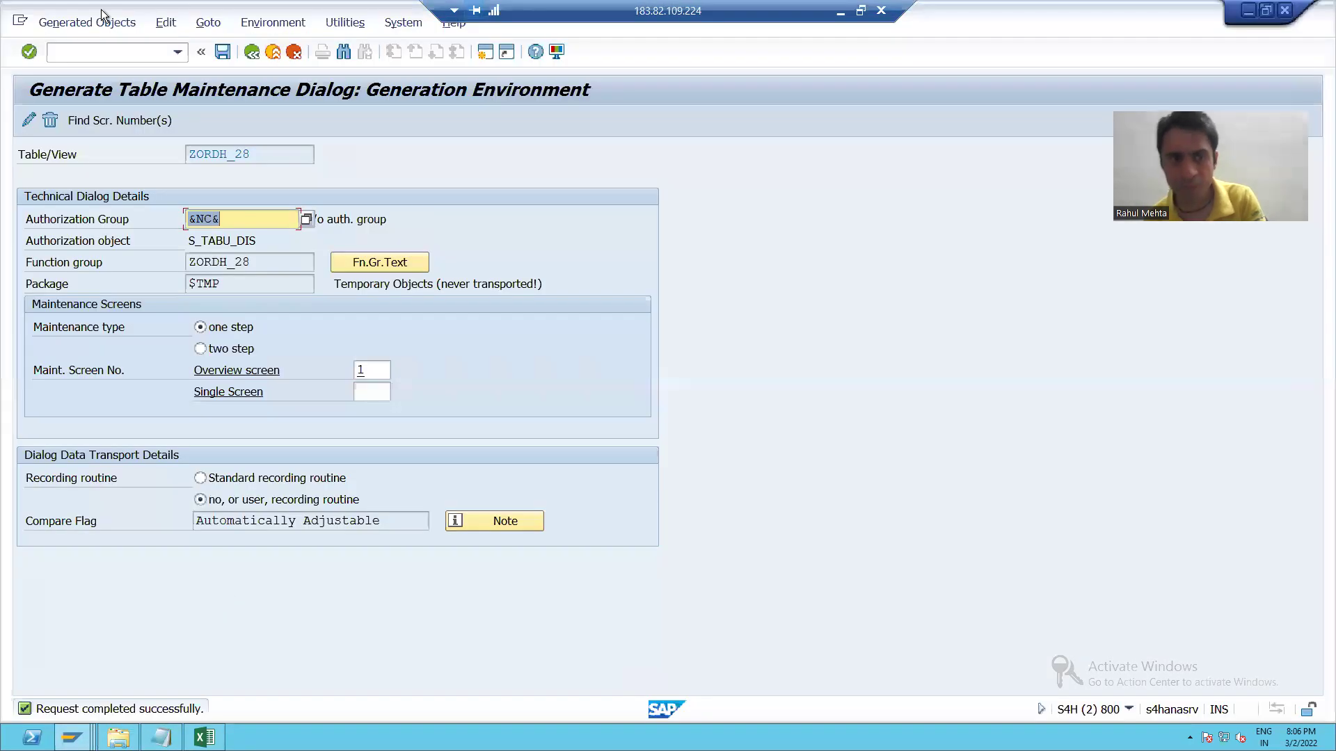
Step: Reopen ZORDH_28 in display mode and check its maintenance generator settings before going back
click(251, 53)
click(252, 52)
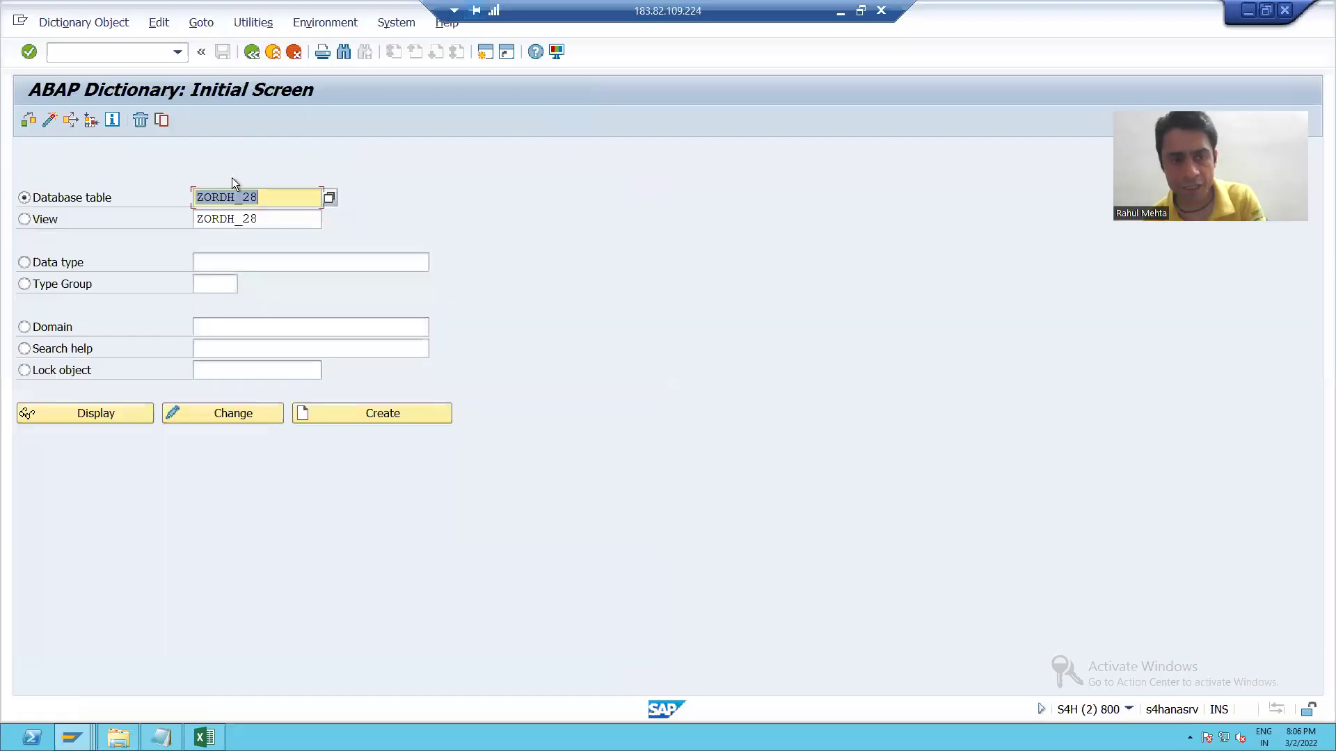
click(106, 417)
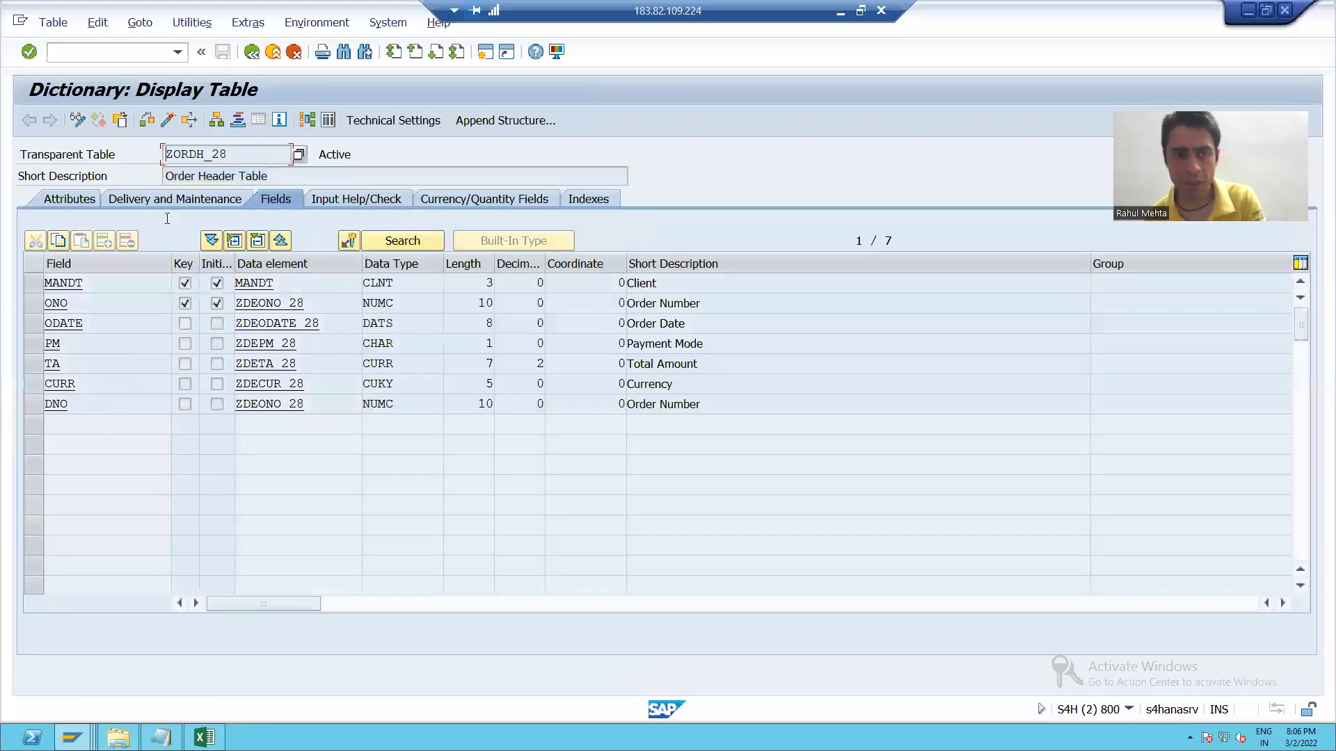
click(194, 22)
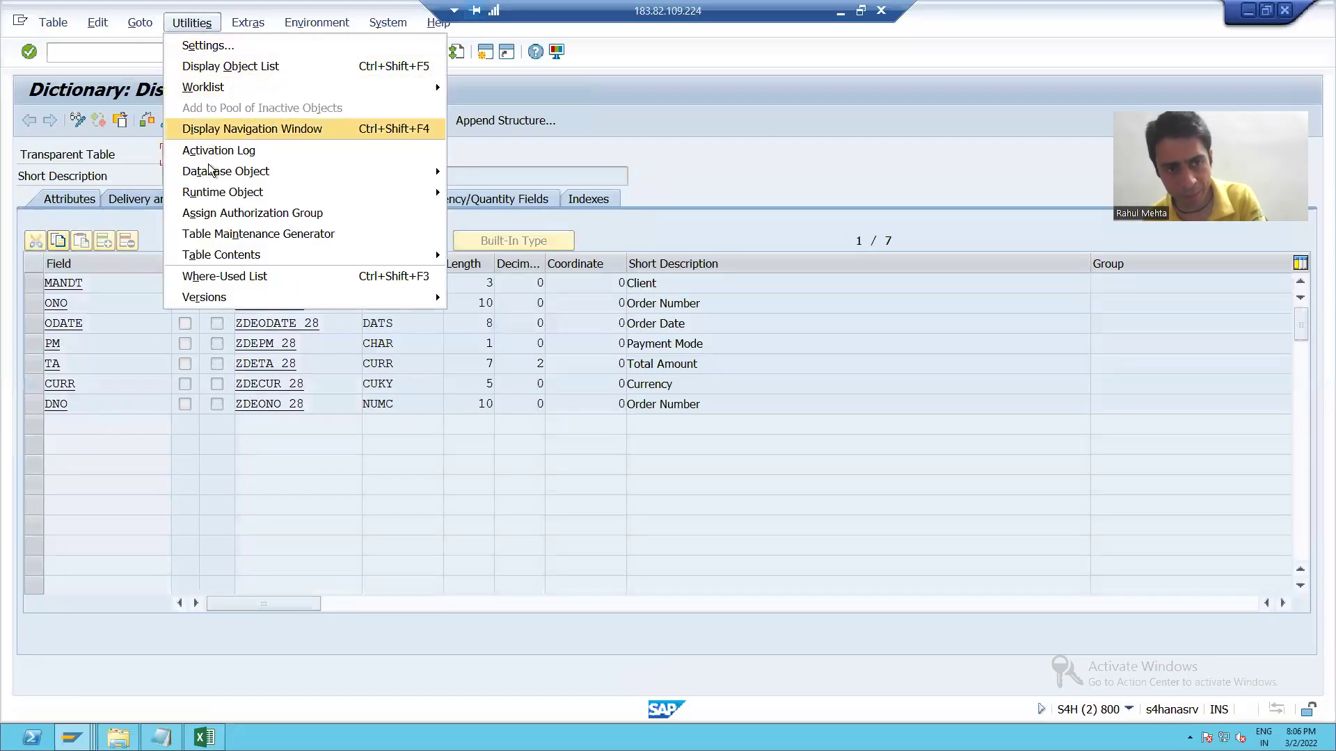
click(219, 236)
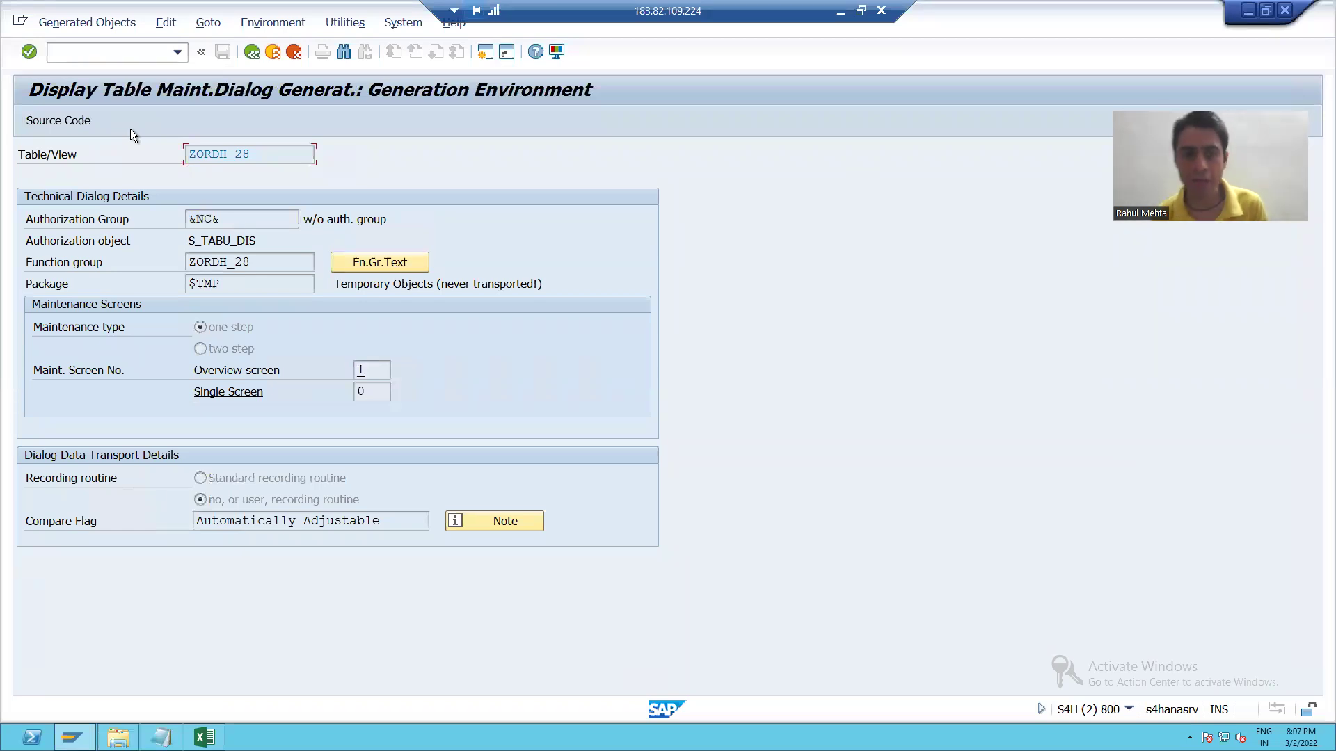
click(245, 55)
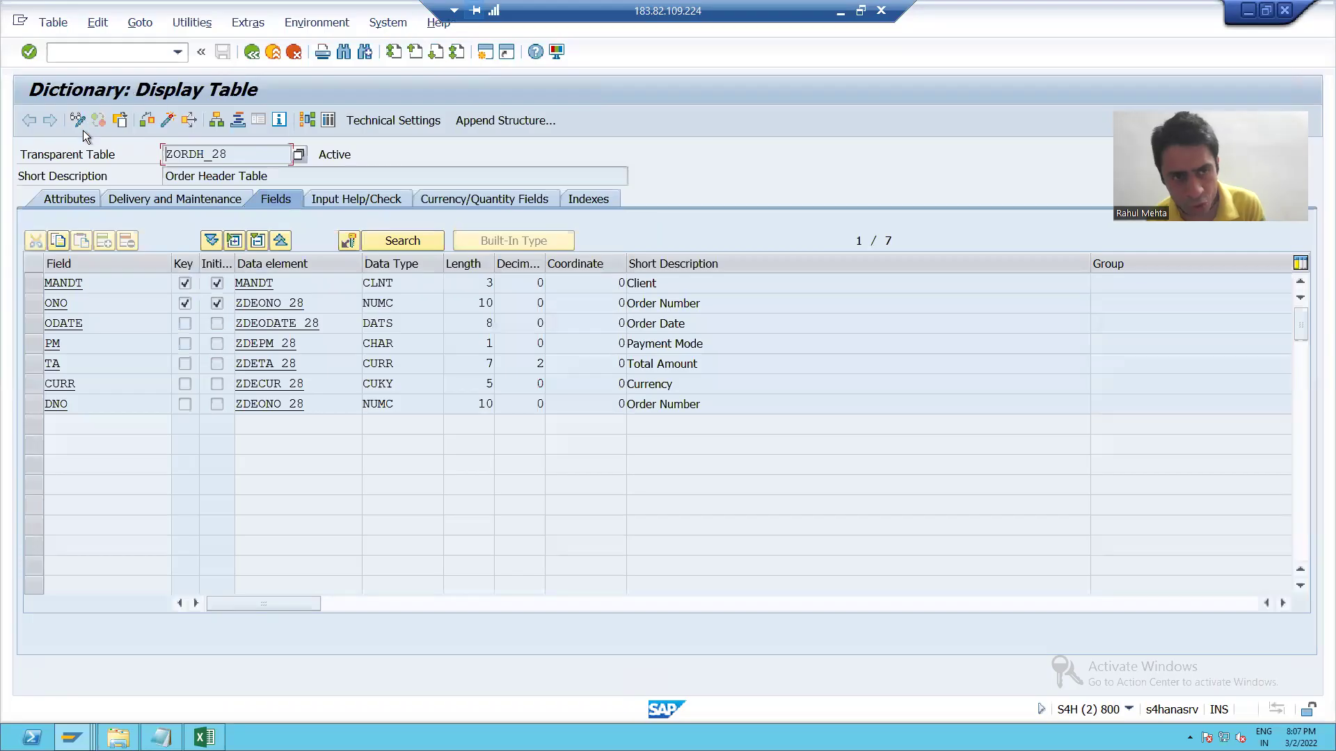
Step: Switch ZORDH_28 to change mode, review the Table Maintenance Generator, and return to the fields
click(77, 121)
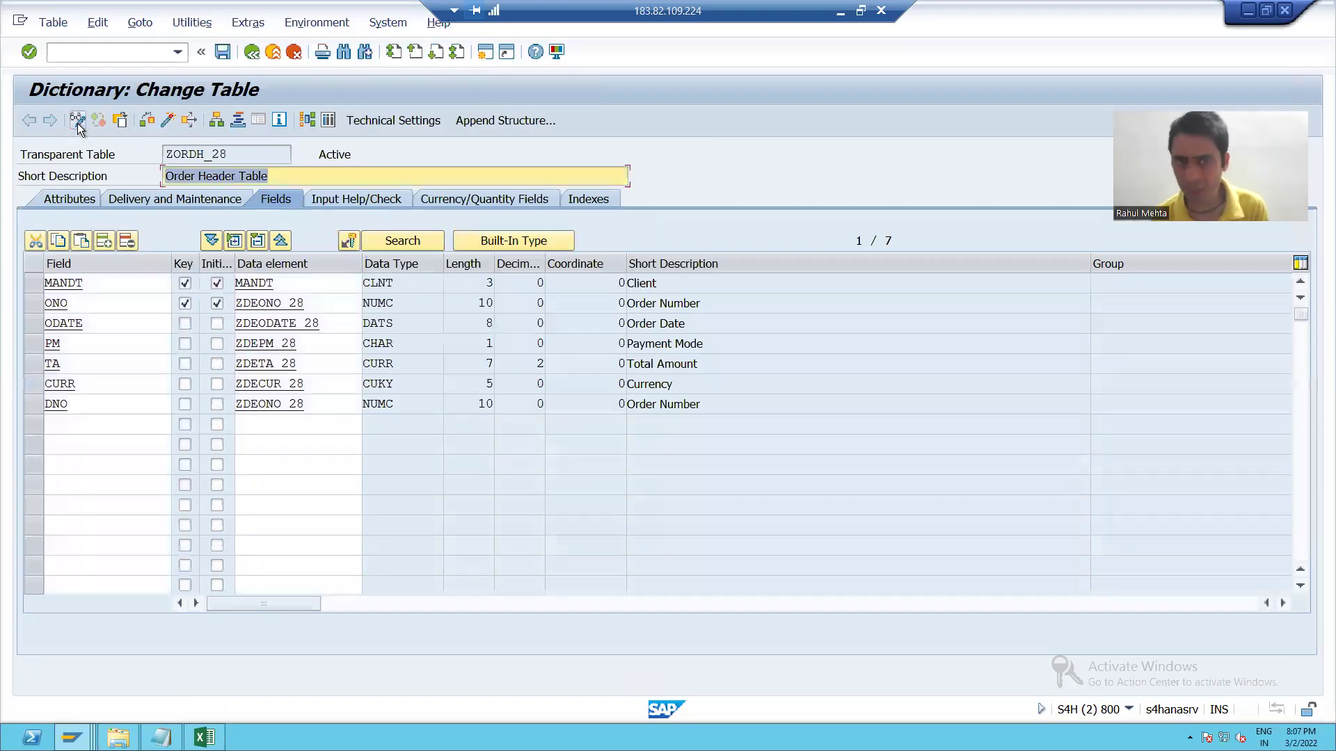
click(192, 22)
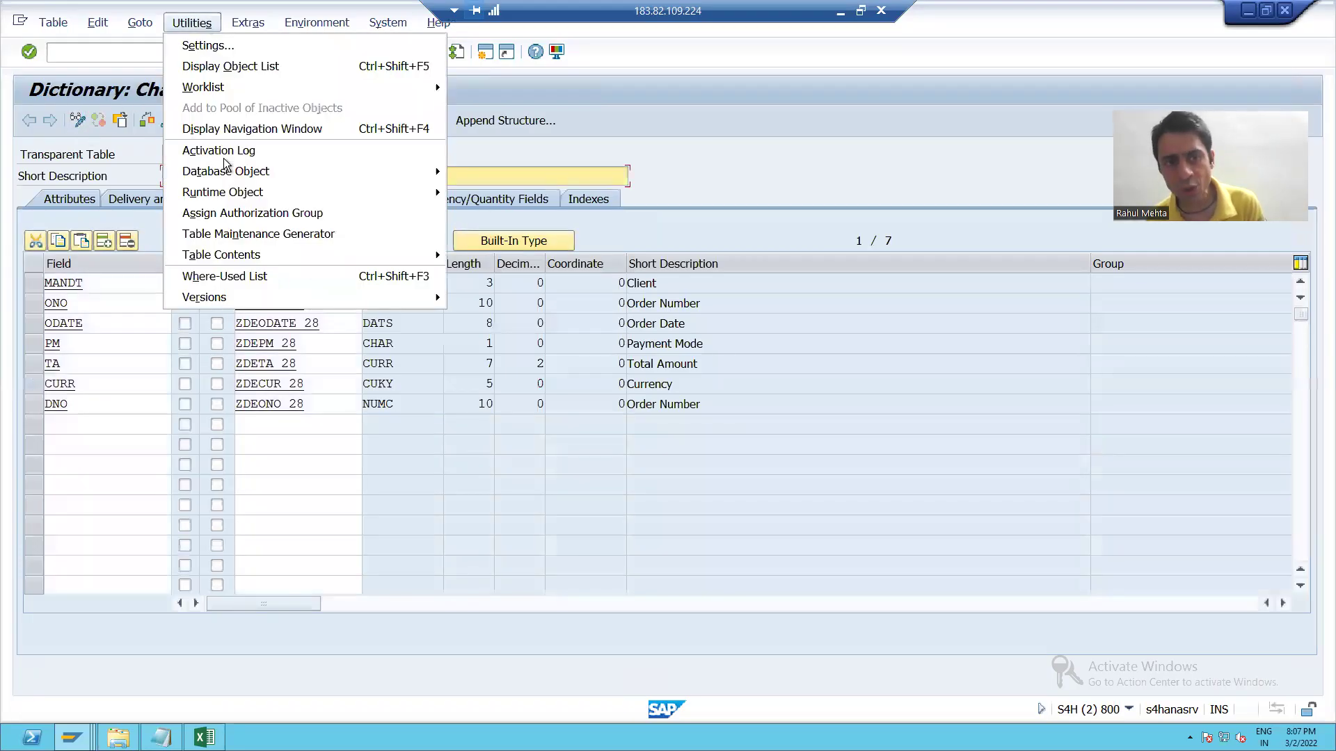
click(234, 233)
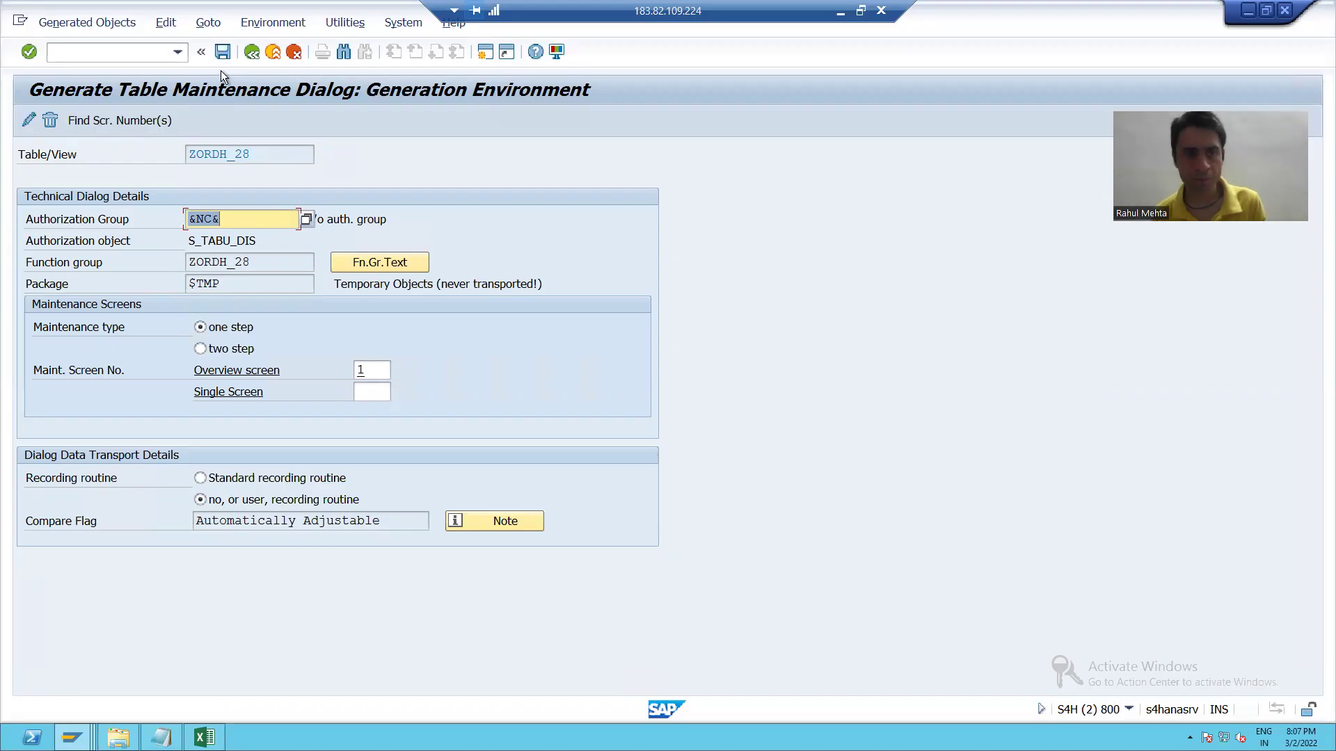
click(252, 59)
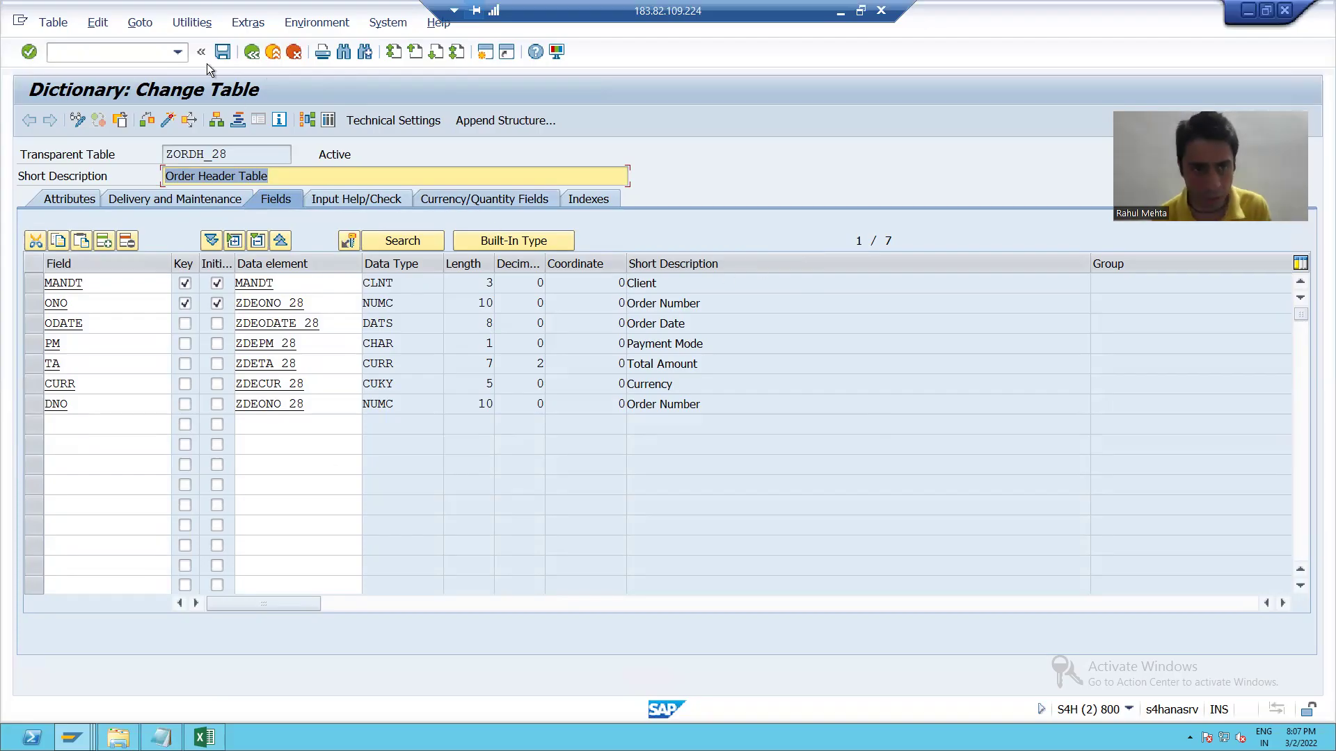
Step: Start Create Entries for the table, decline the locked-data prompt, and return to the Order Header Table overview
click(193, 23)
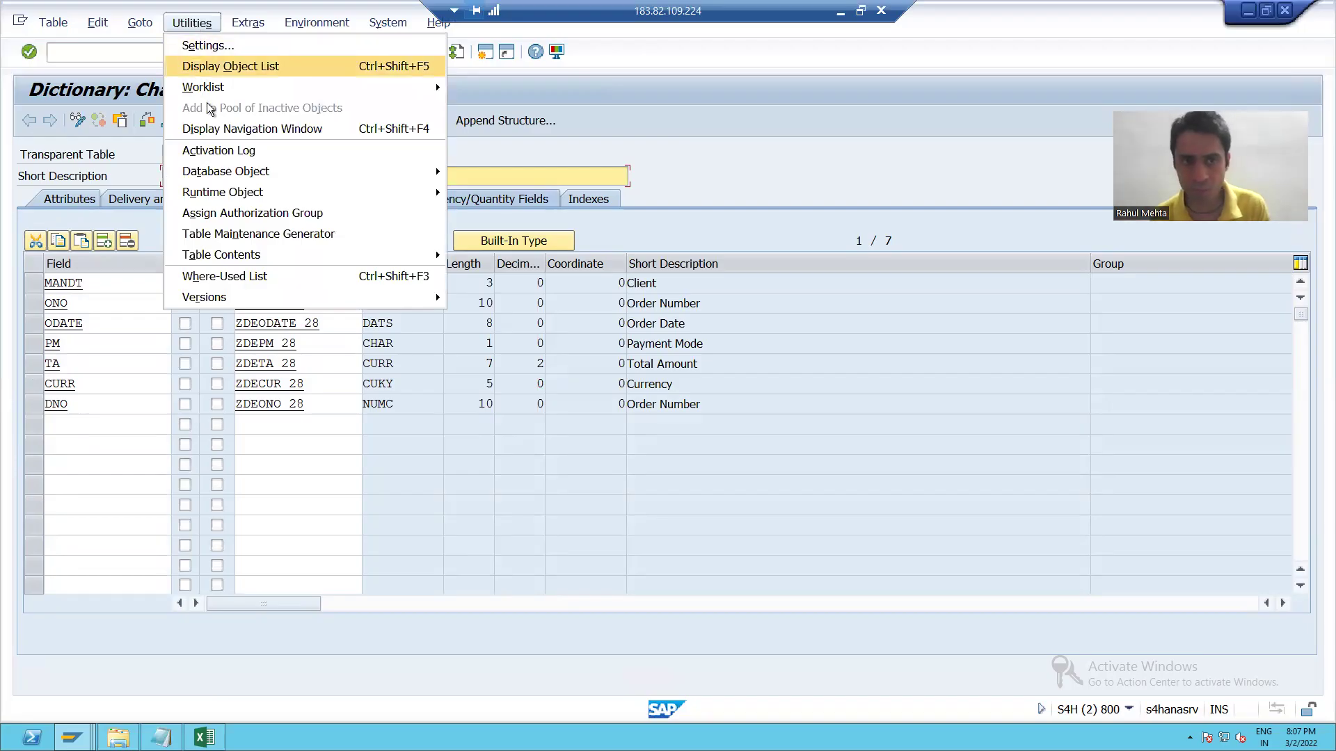
mouse_move(231, 257)
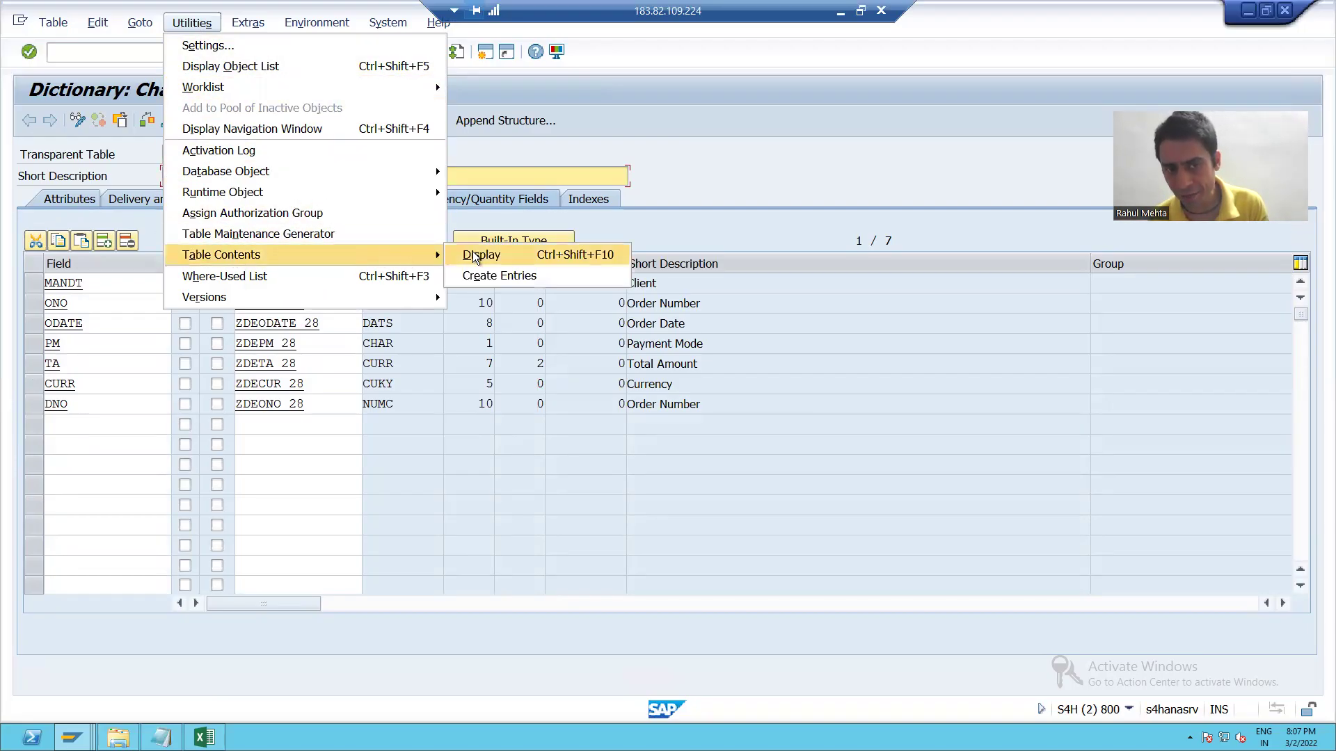
click(478, 276)
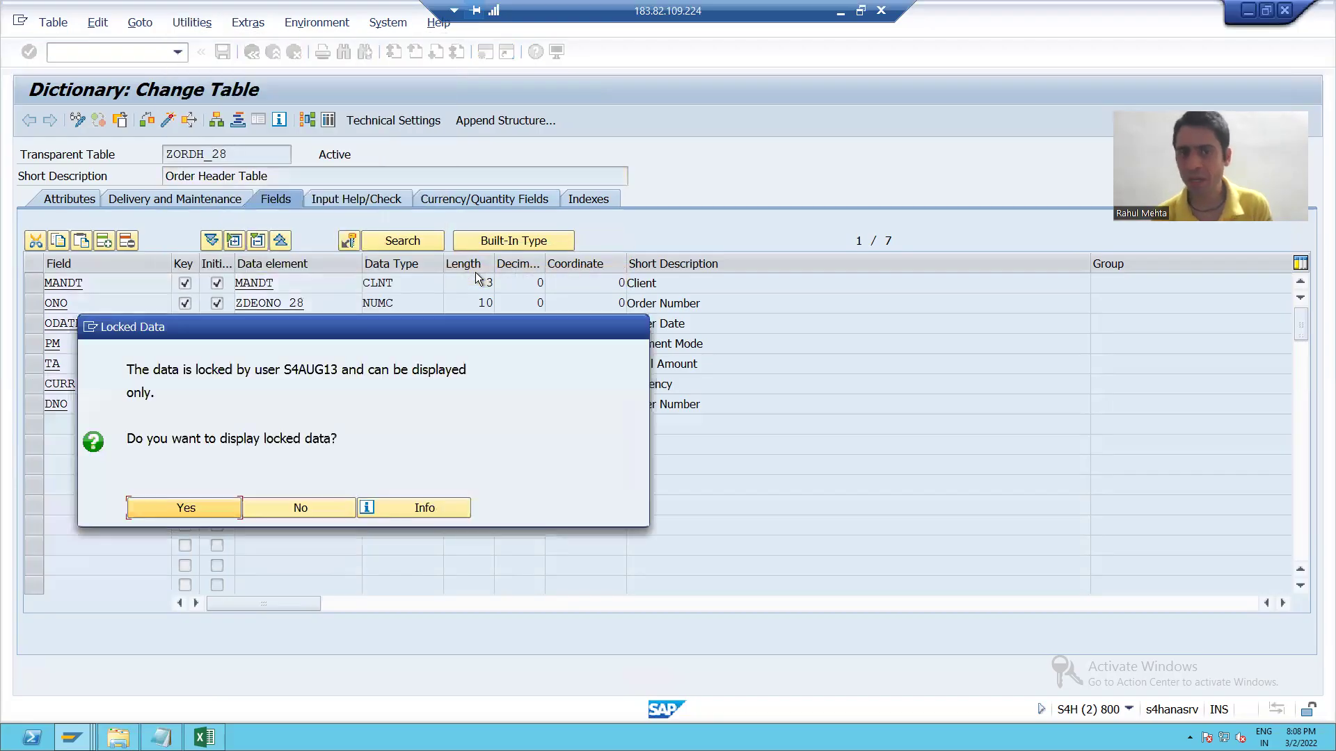
click(306, 505)
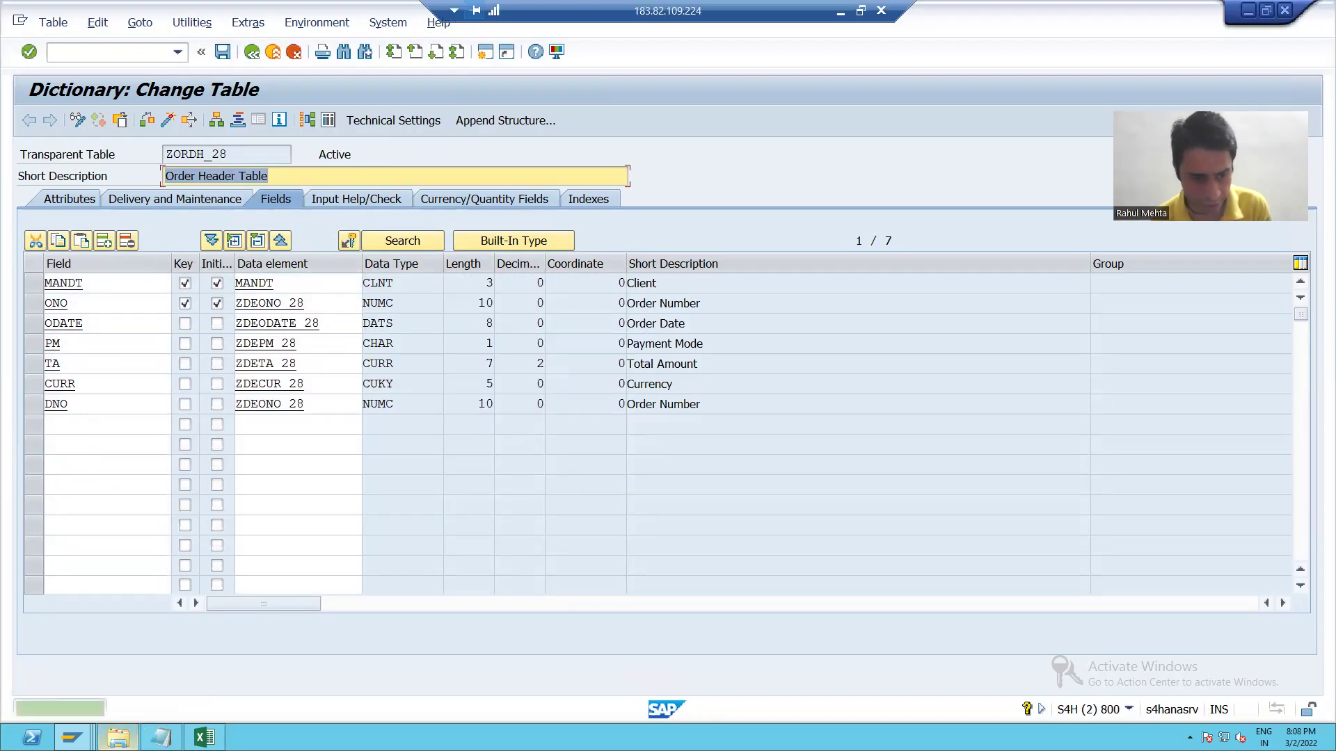
mouse_move(71, 737)
click(406, 679)
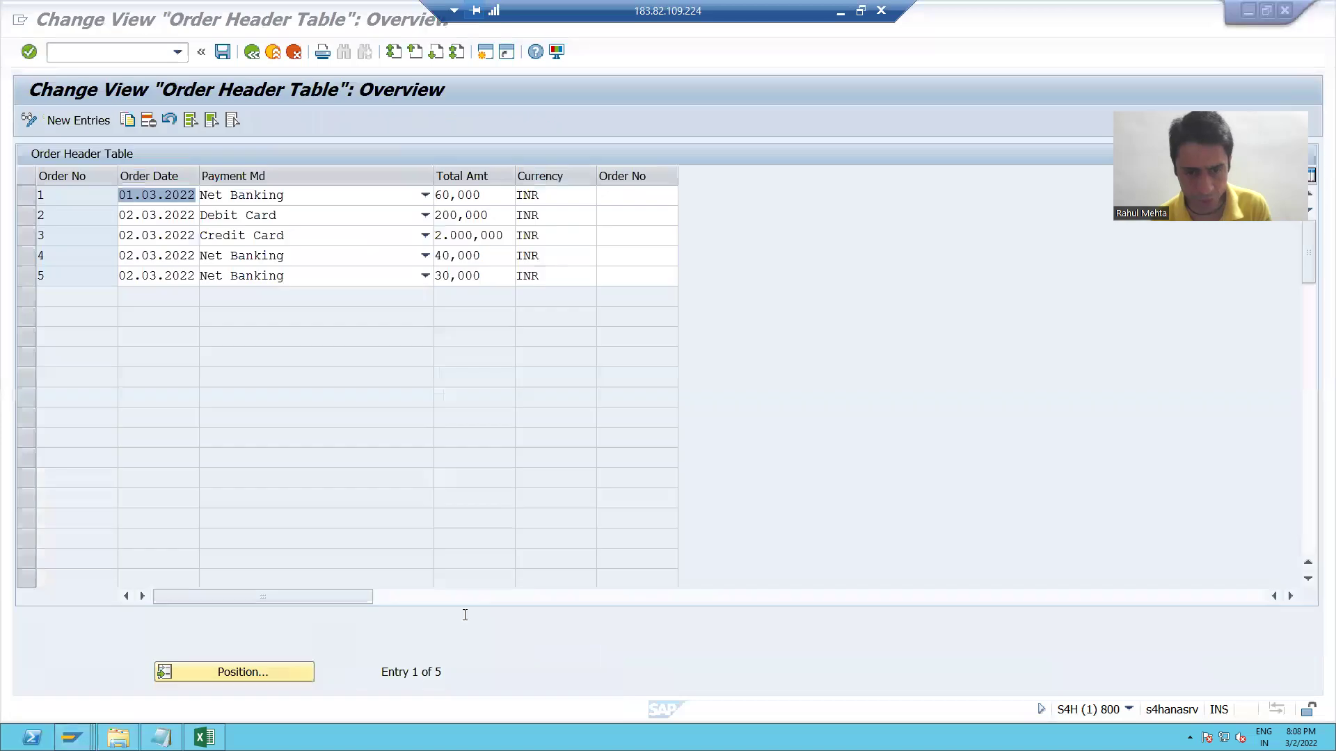
Step: Close the entries window, reopen ZORDH_28's entries via Create Entries, then go back to the definition
click(1283, 11)
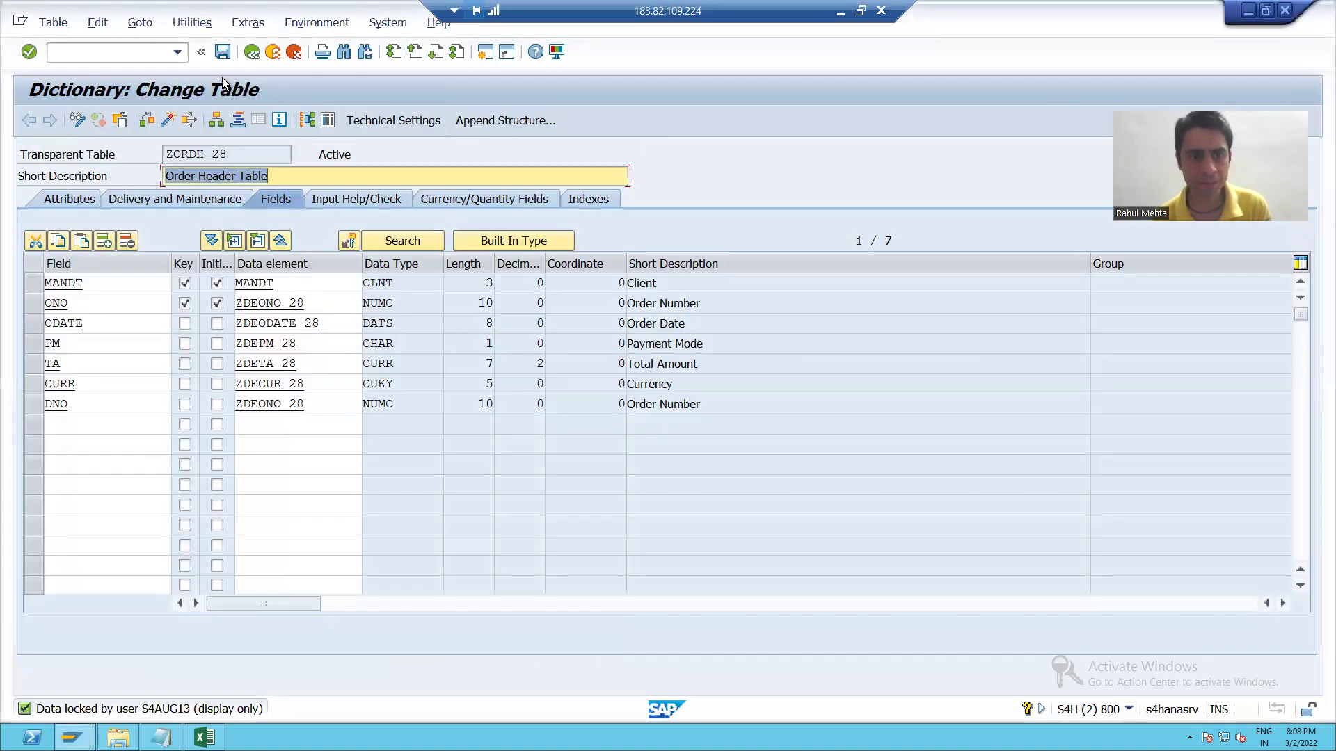
click(195, 25)
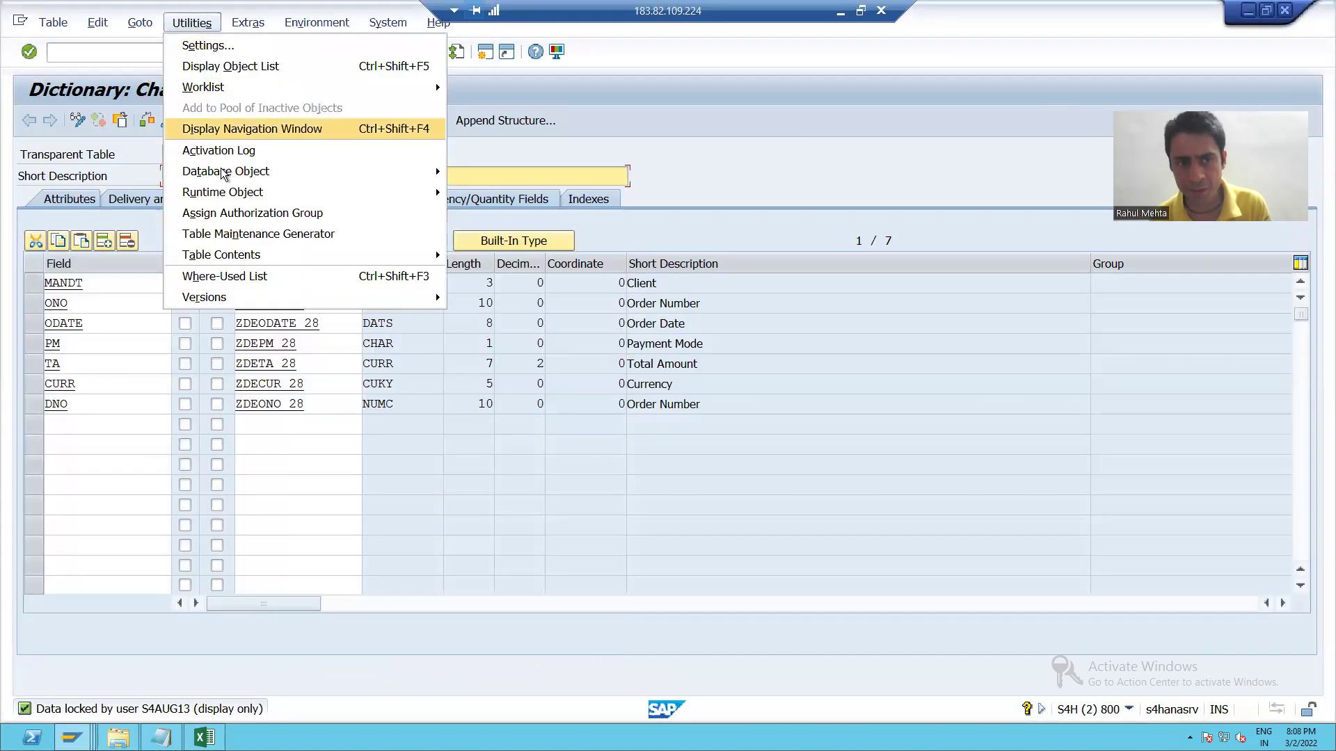
mouse_move(237, 254)
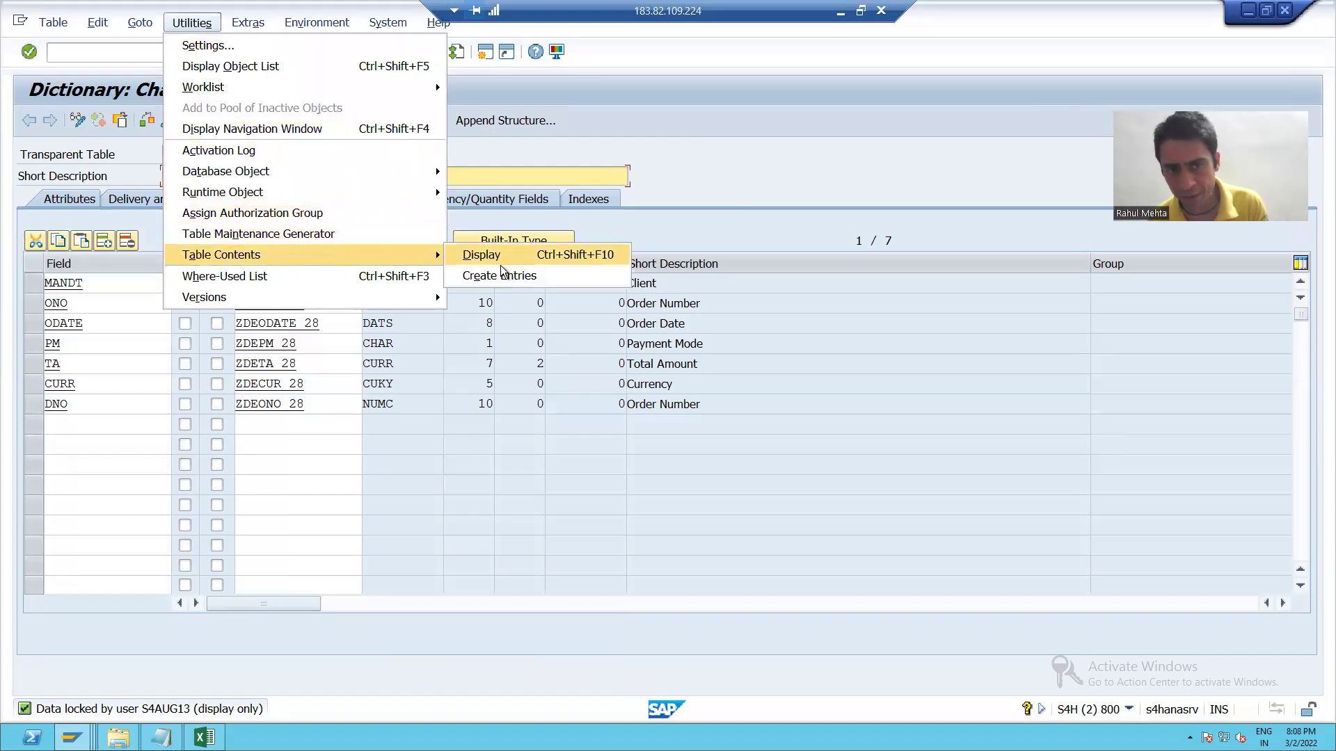
click(499, 274)
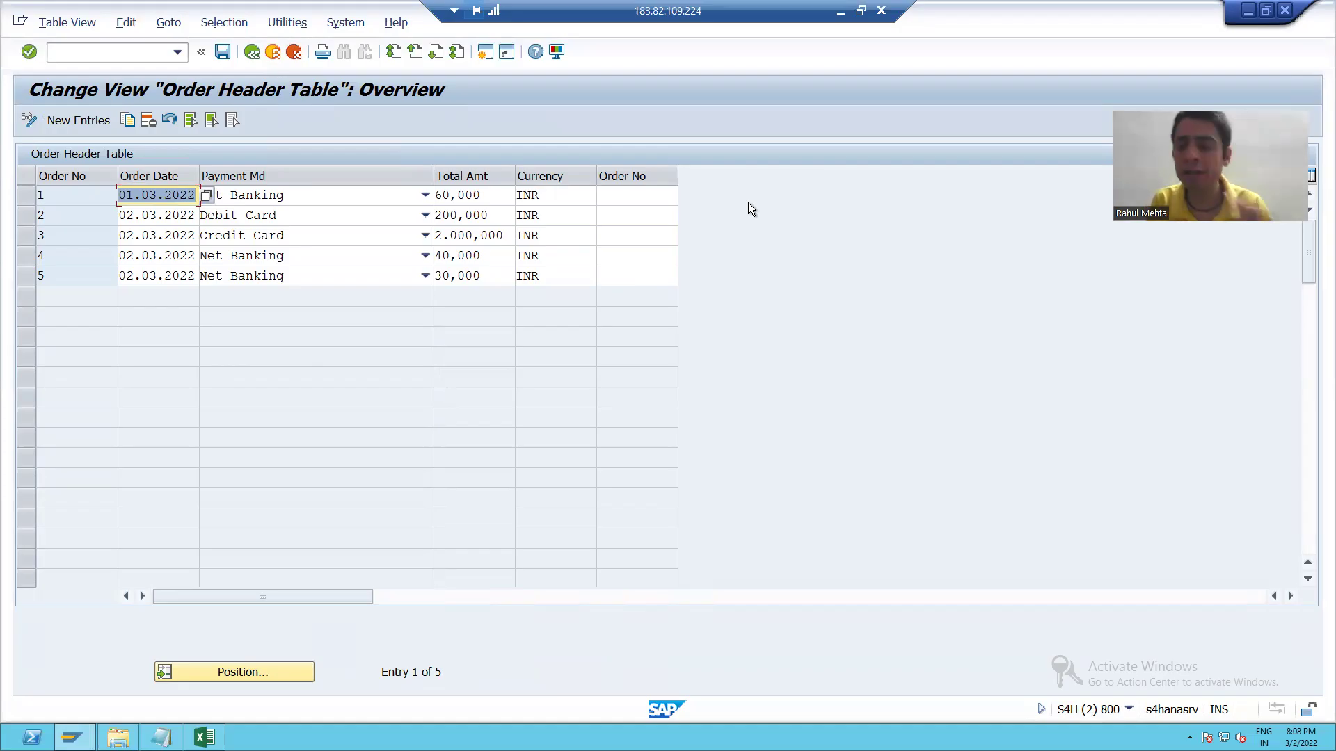
click(252, 52)
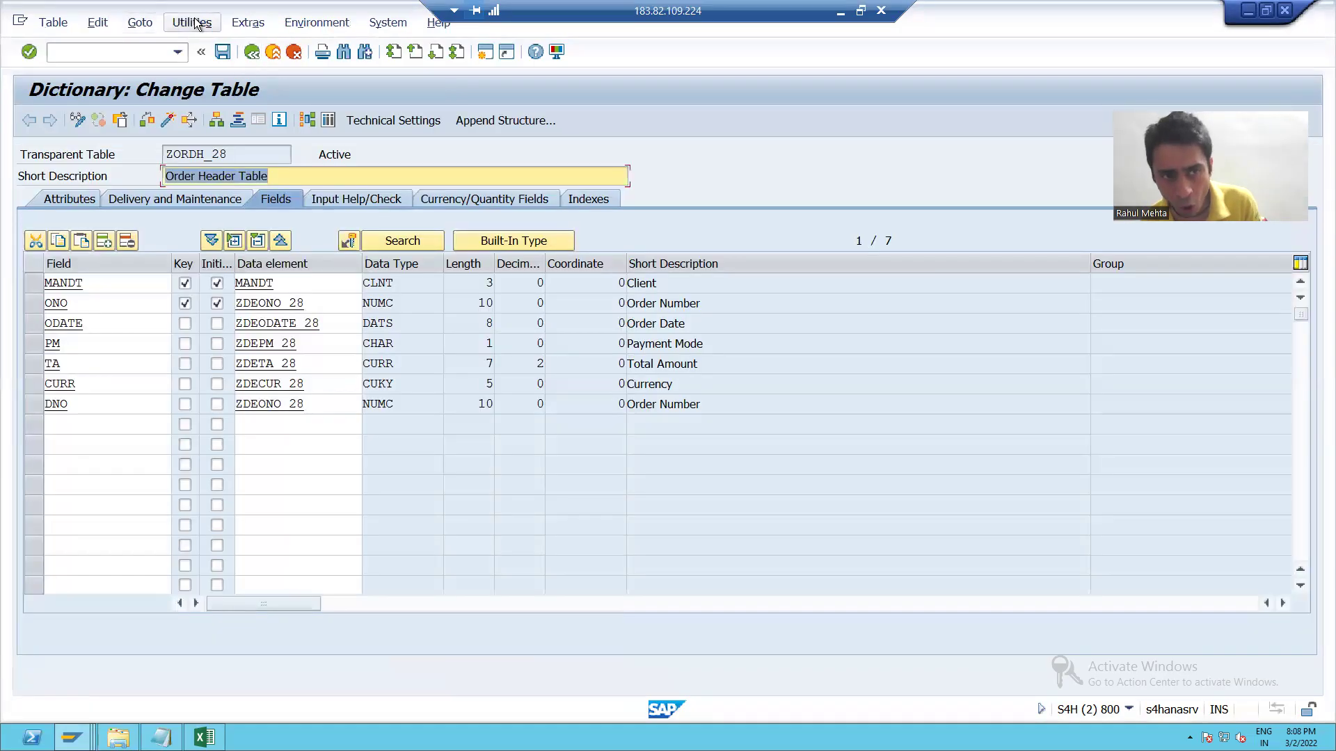
Step: Open ZORDH_28's entries via Create Entries, return to the definition, and open them again
click(197, 25)
mouse_move(259, 256)
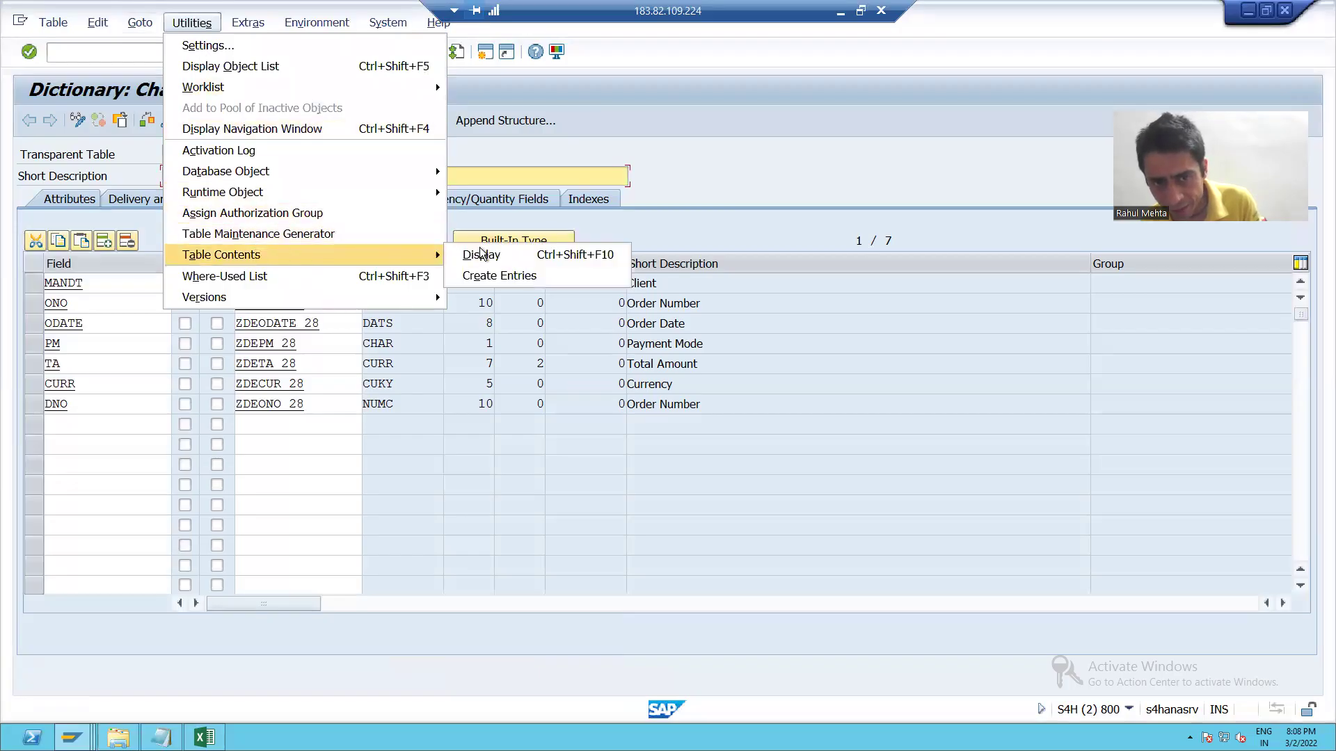
click(481, 275)
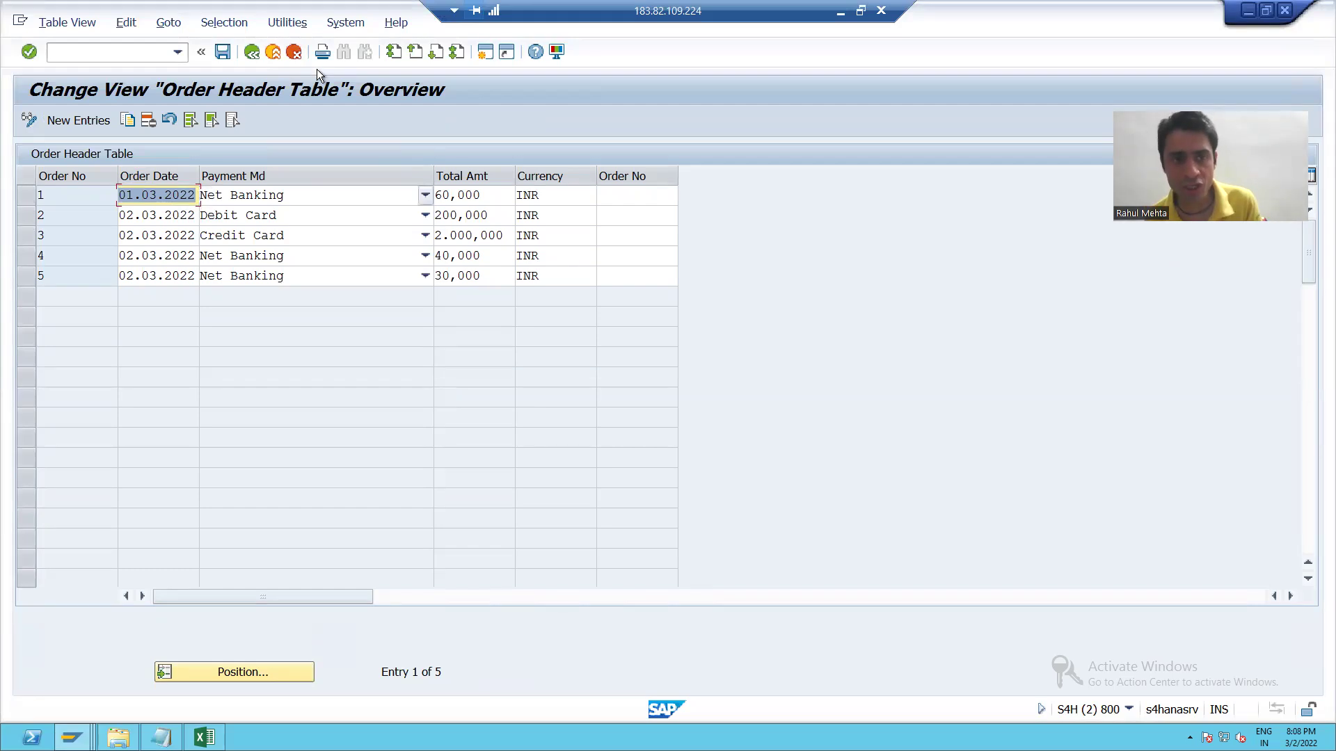
click(252, 52)
click(198, 23)
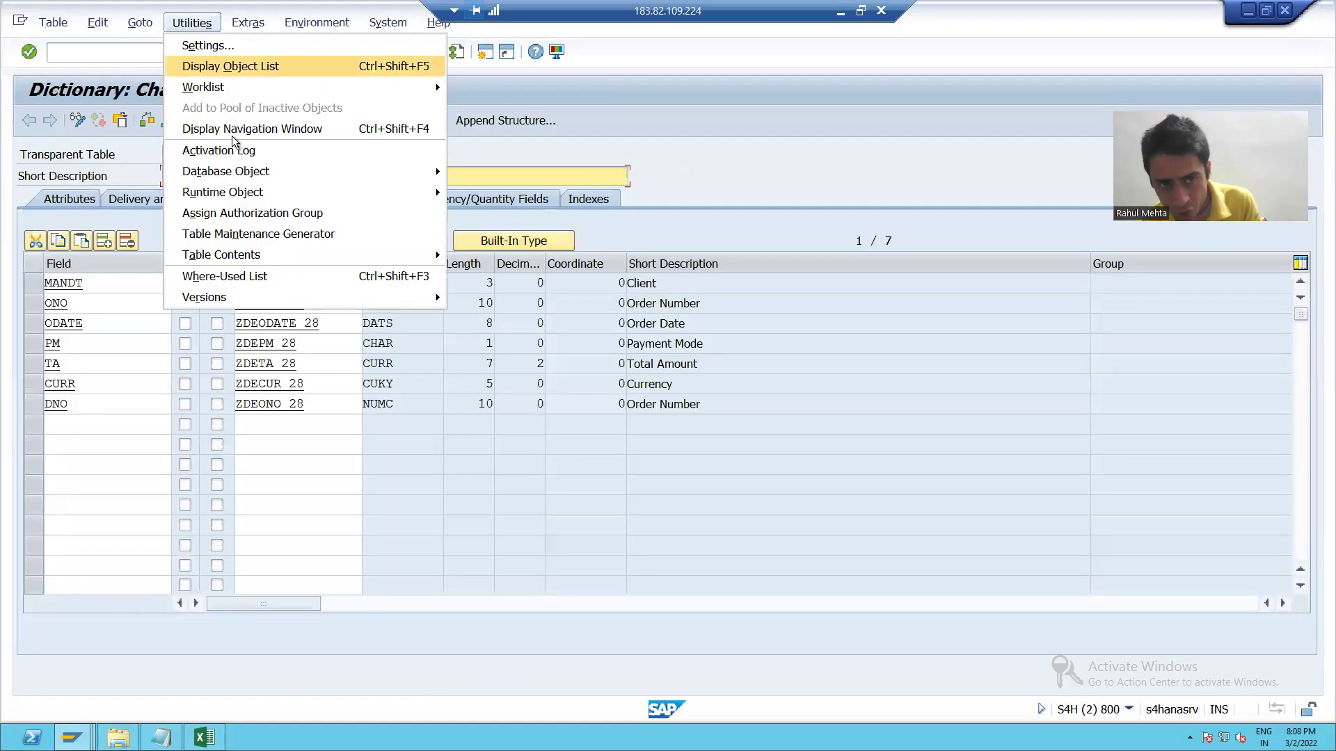
mouse_move(271, 256)
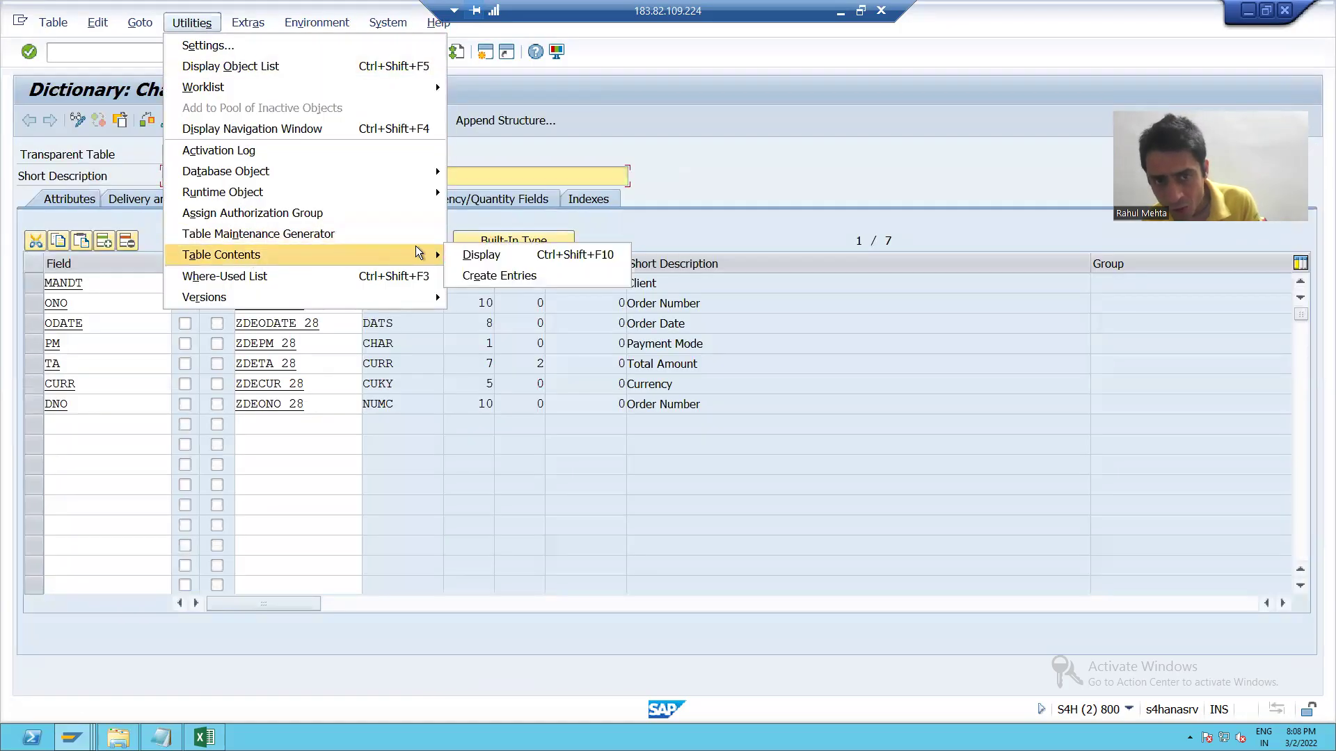
click(491, 279)
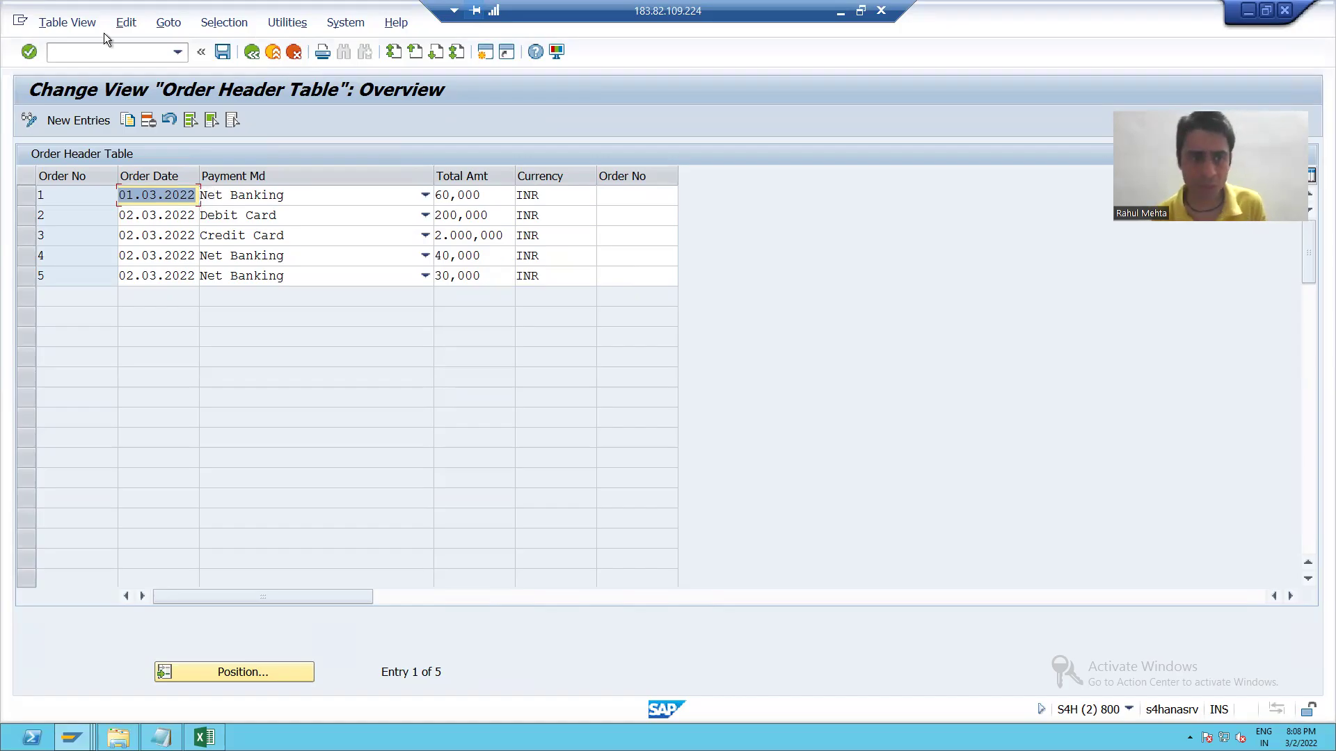
Step: Run /nse16 and start entry creation for ZORDH_28
click(91, 53)
text(/nse16)
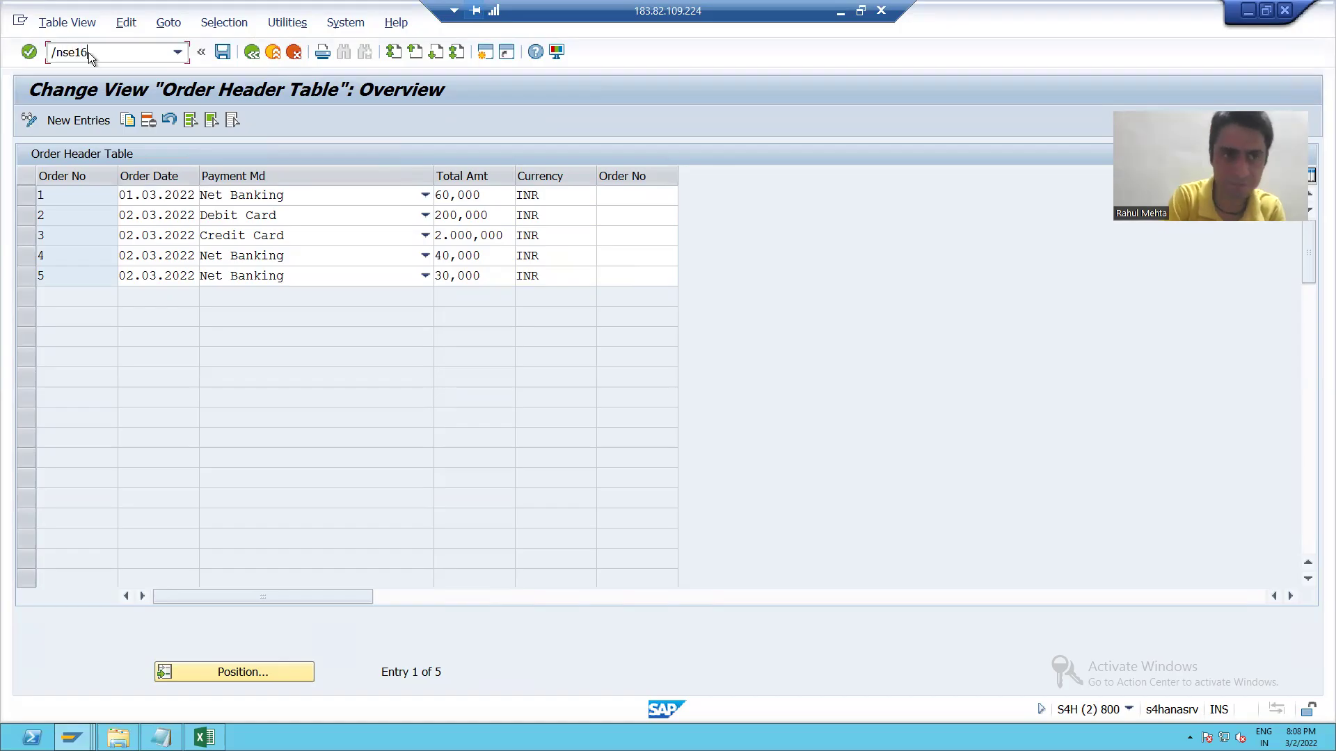
key(Return)
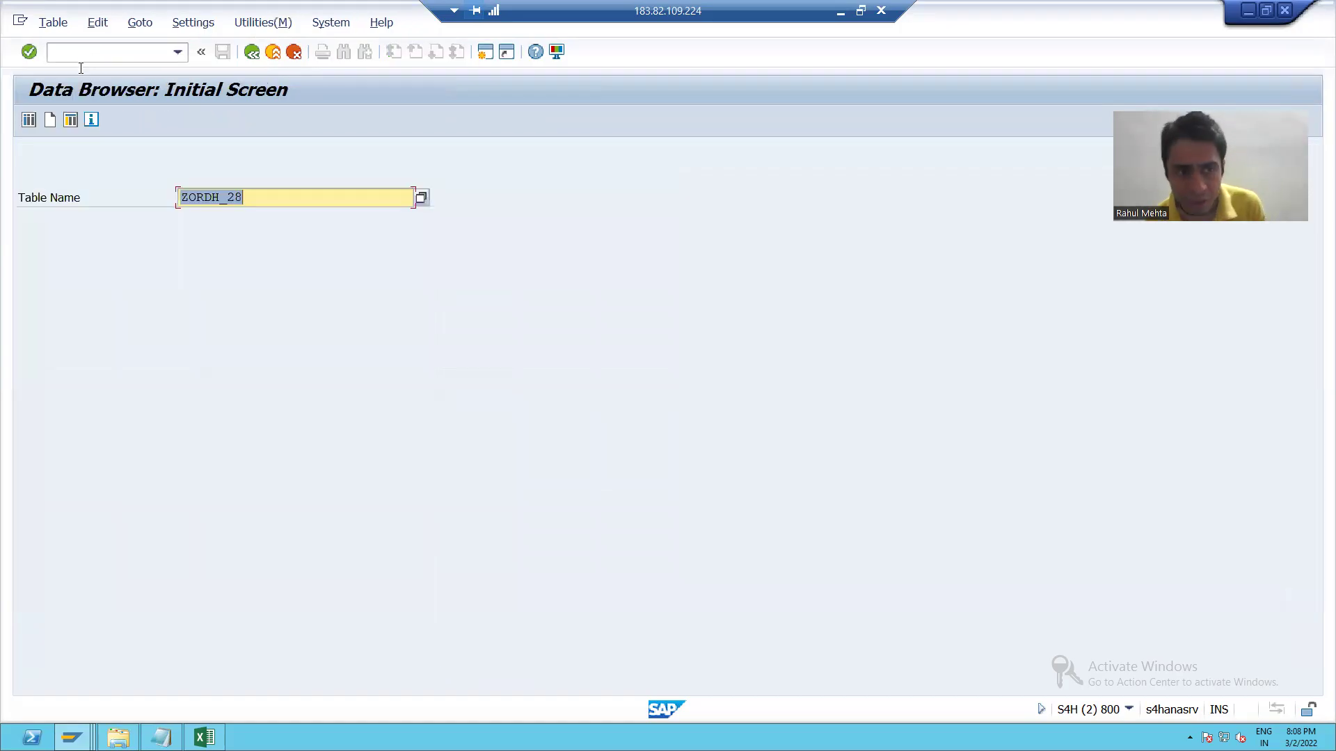
click(49, 121)
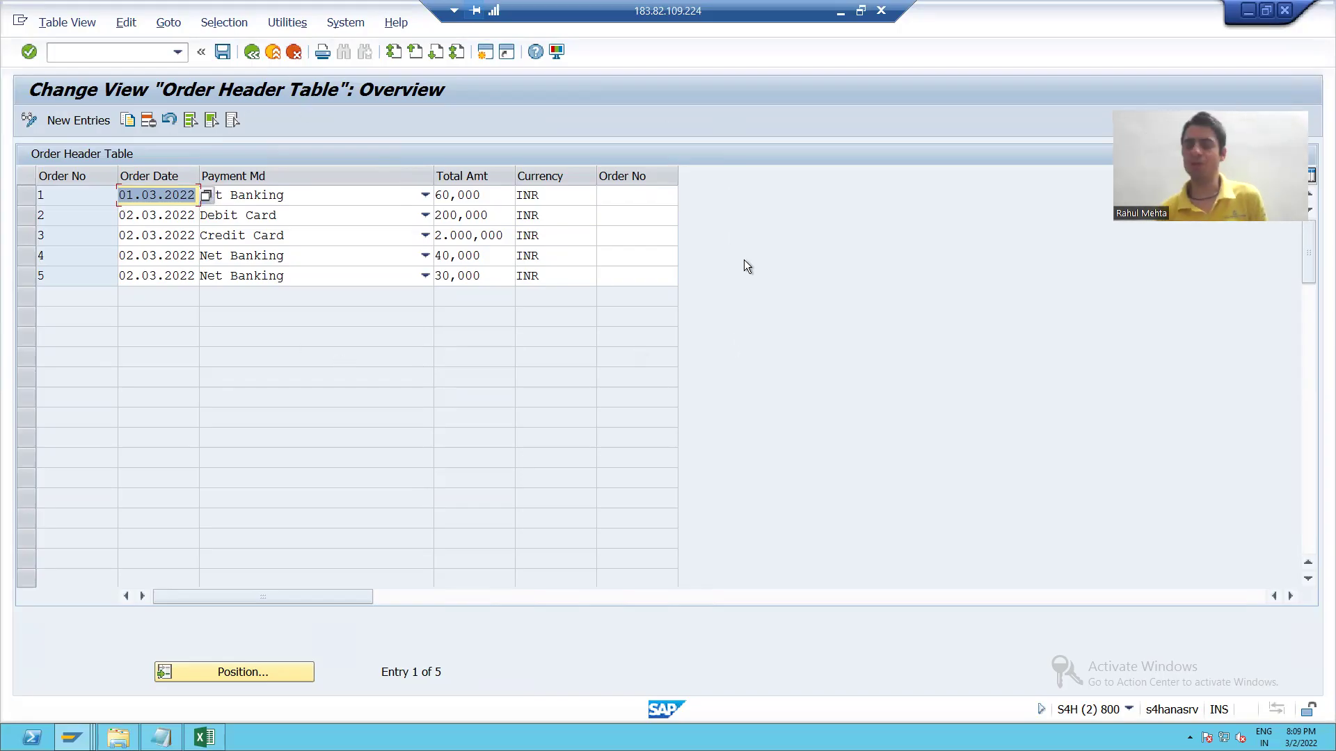
Step: Run /nse16 again to reach ZORDH_28's selection screen with the DNO field
click(56, 50)
text(/nse16n)
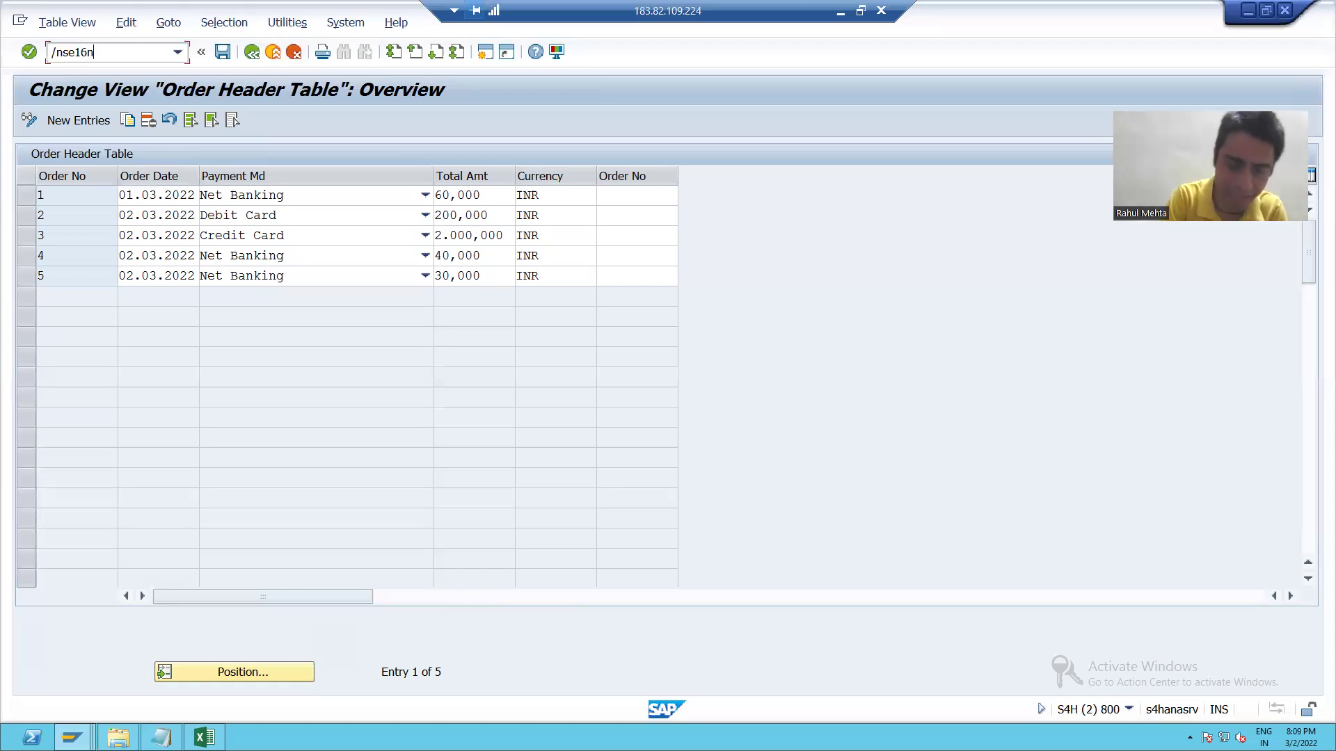
key(Return)
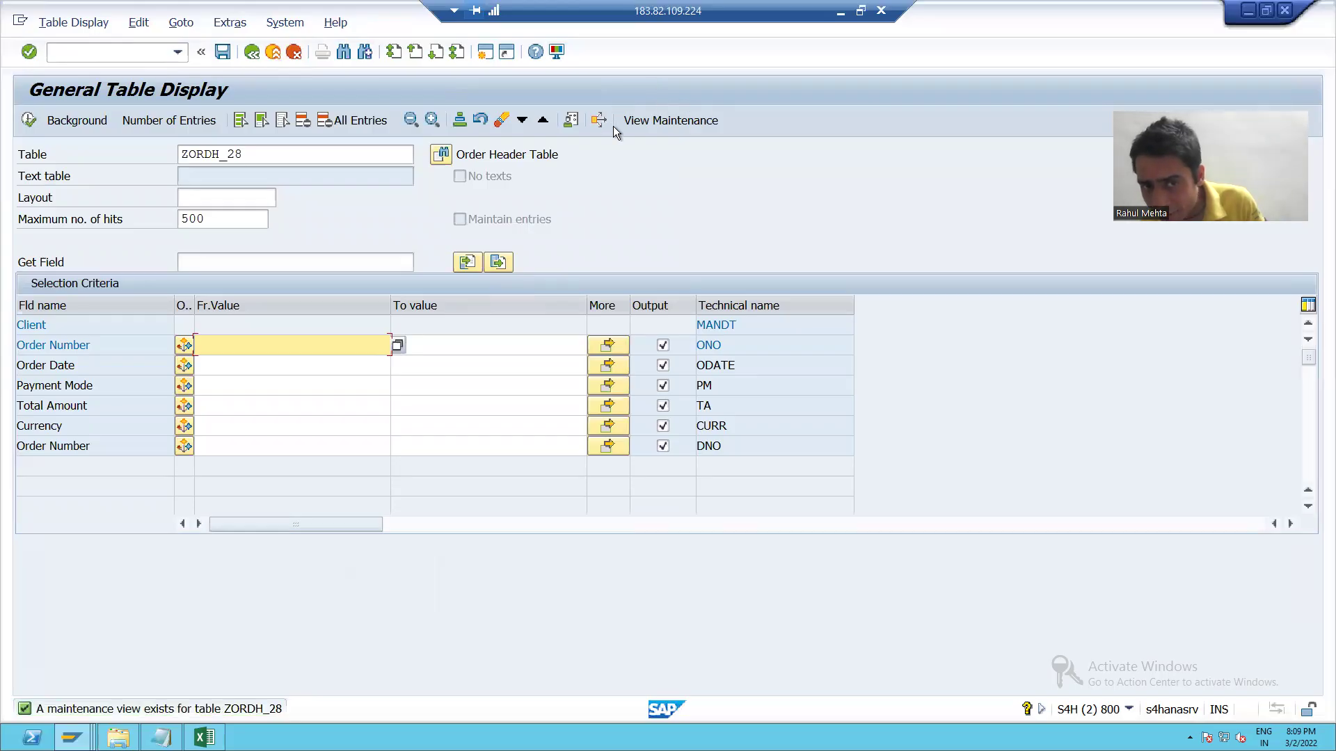
Step: Open View Maintenance for ZORDH_28, showing five orders with Order No reading 0
click(662, 121)
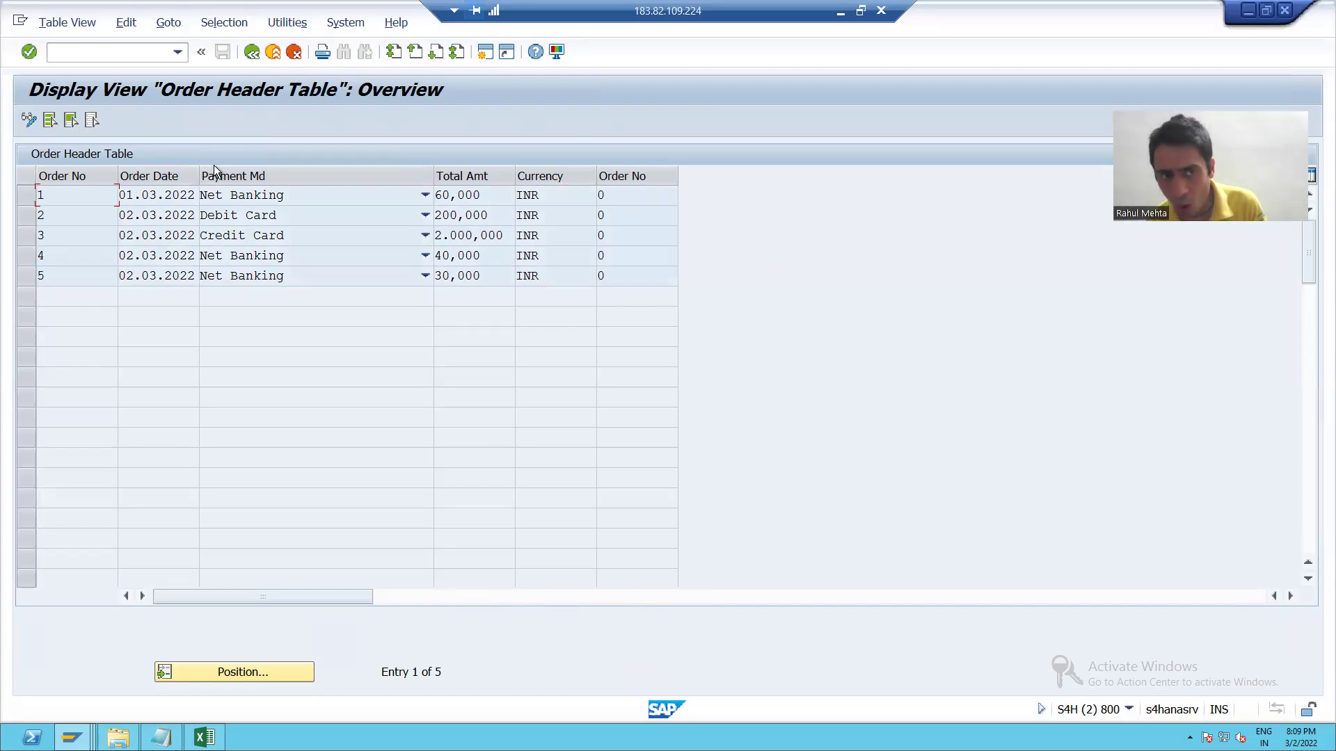
Step: Switch the Order Header Table overview to change mode, then minimize the remote desktop session
click(31, 120)
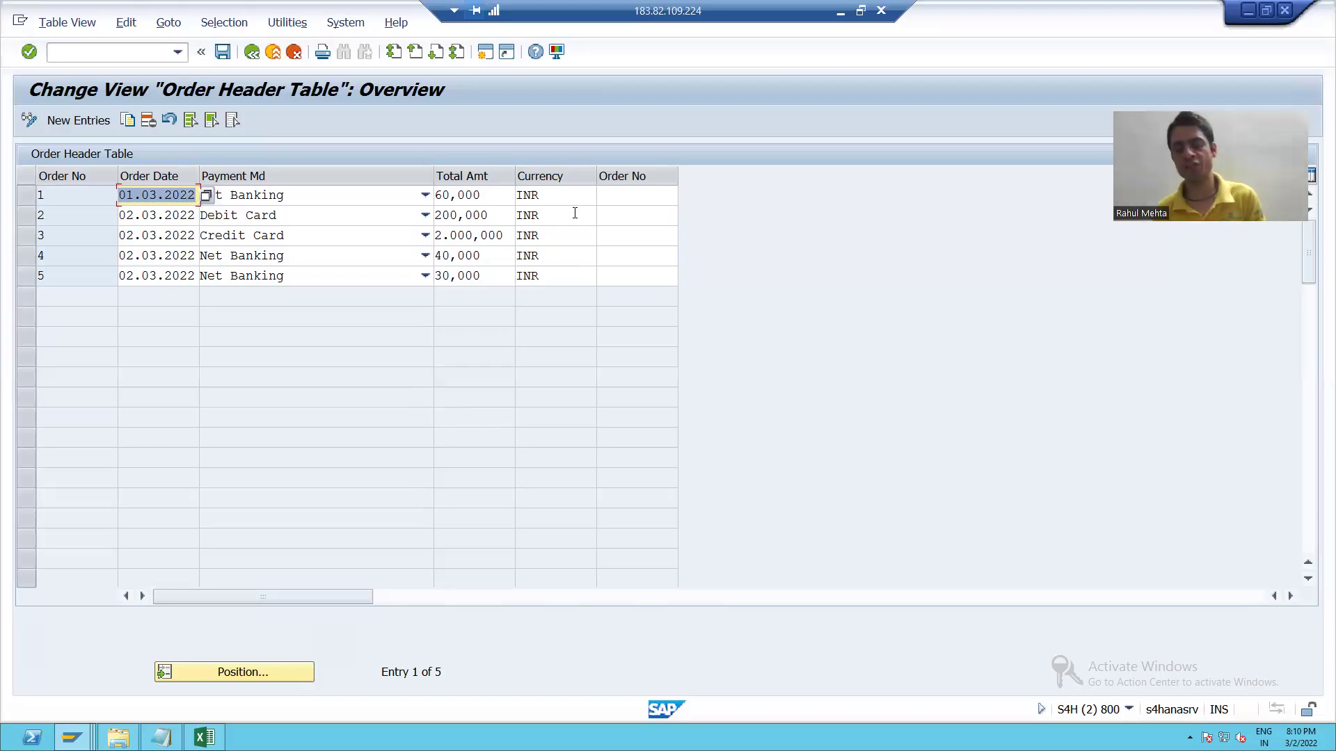
click(840, 14)
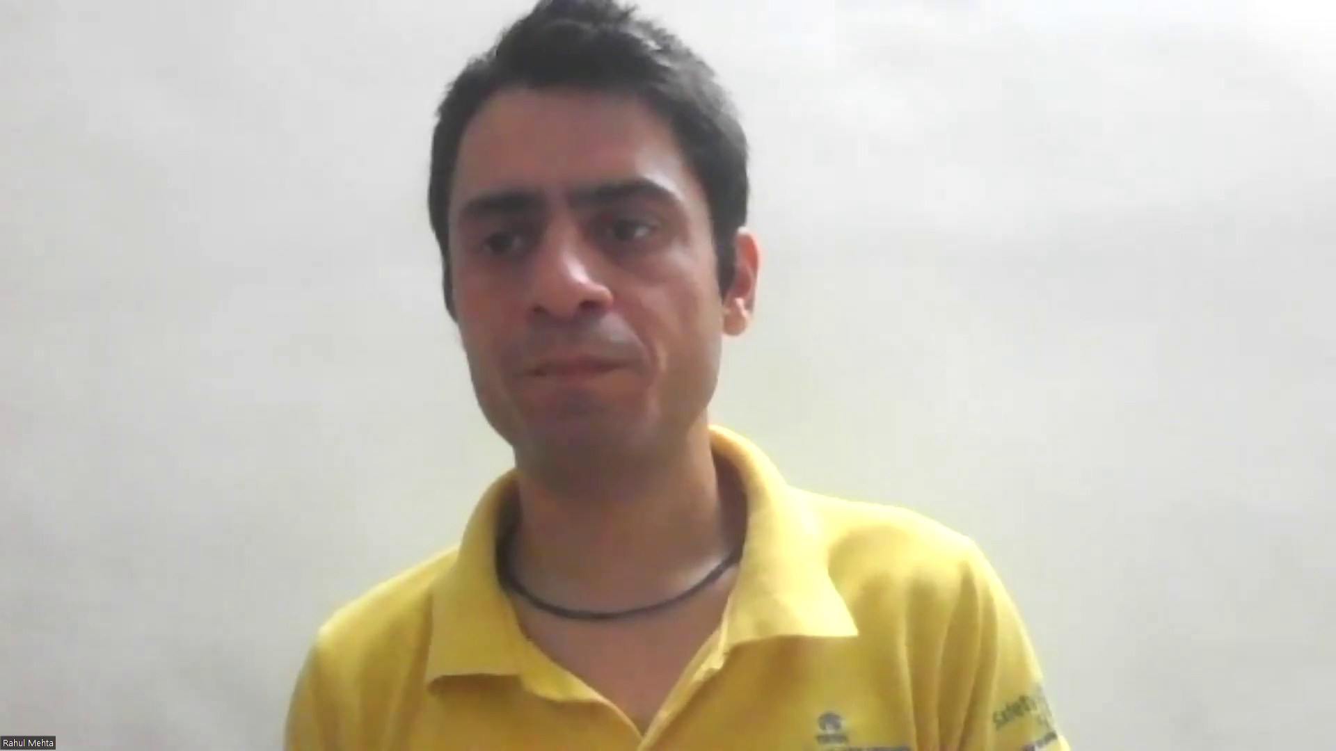